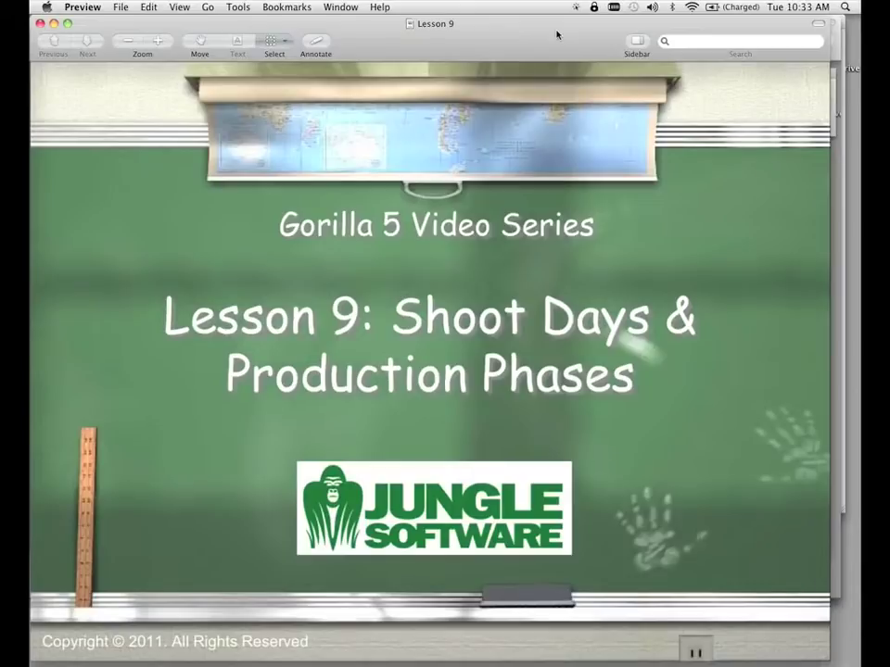
Hide Preview's Lesson 9 title slide with Cmd+H to reveal The Janitor Schedule scheduling window
key("super+h")
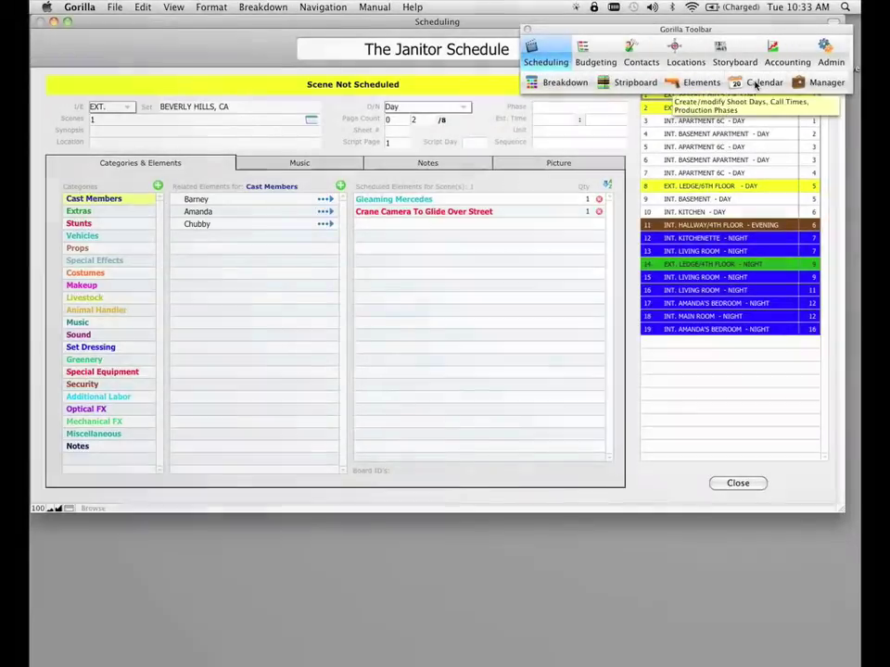
Open the Calendar from the Gorilla Toolbar, bringing up the Create Phase & Shoot Days dialog
left_click(755, 85)
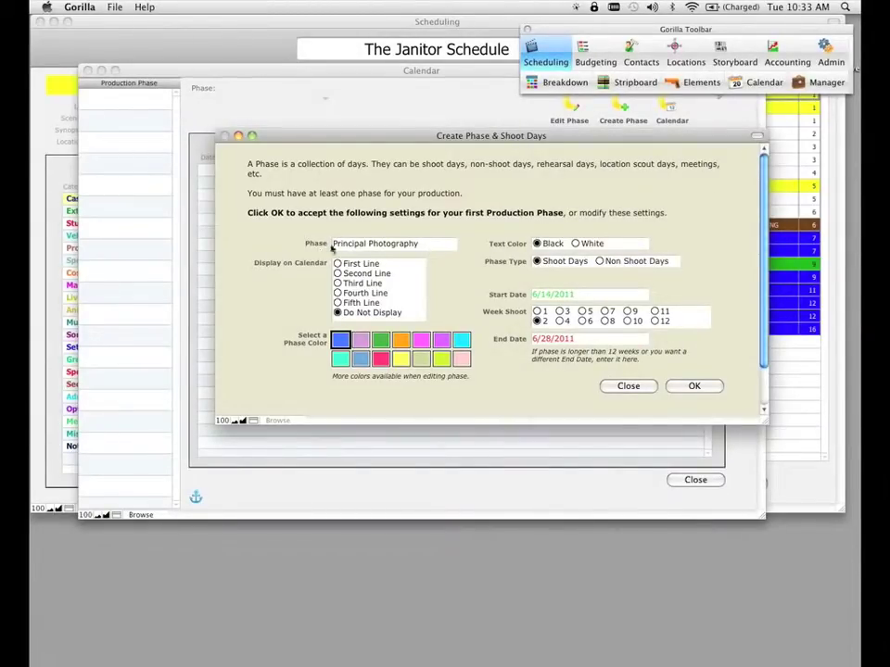
Keep Principal Photography as the phase and display it on the calendar's First Line
left_click(416, 245)
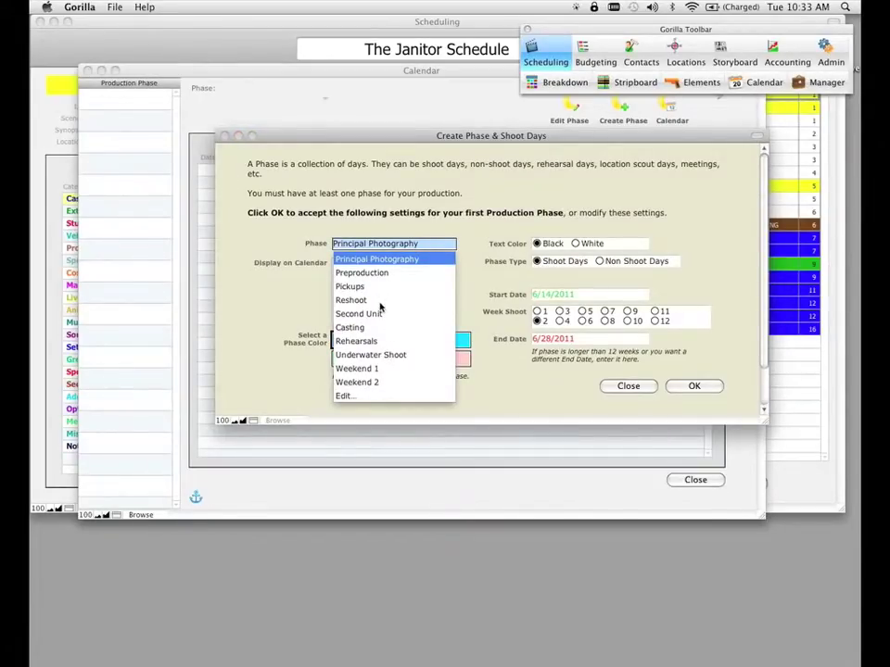
left_click(421, 244)
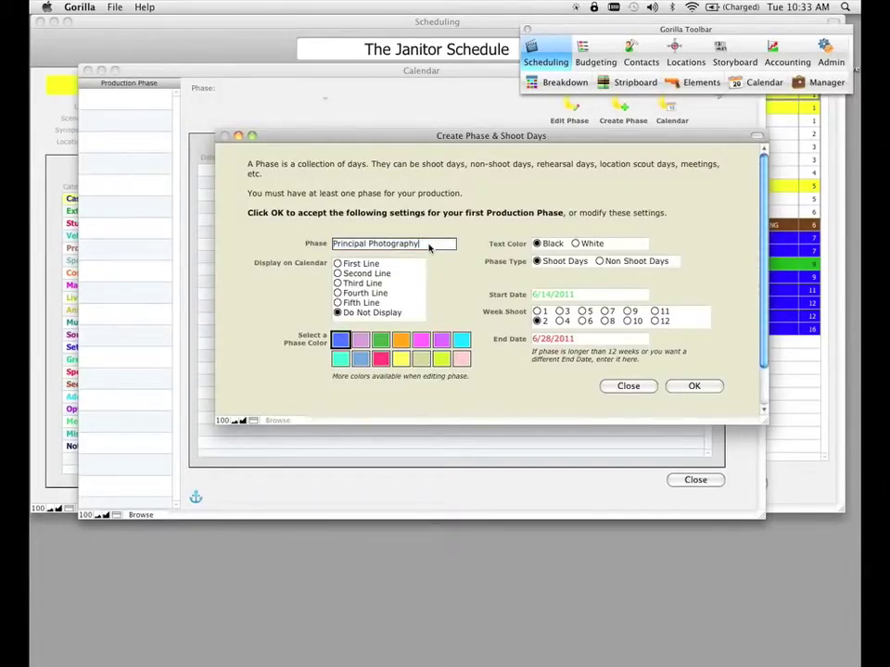
type("1")
left_click(407, 273)
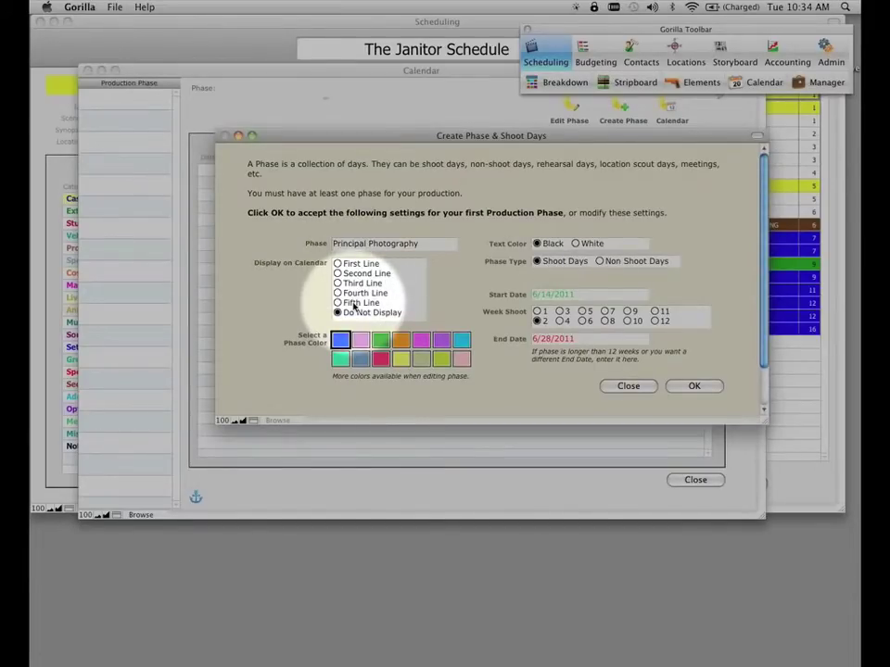
left_click(338, 264)
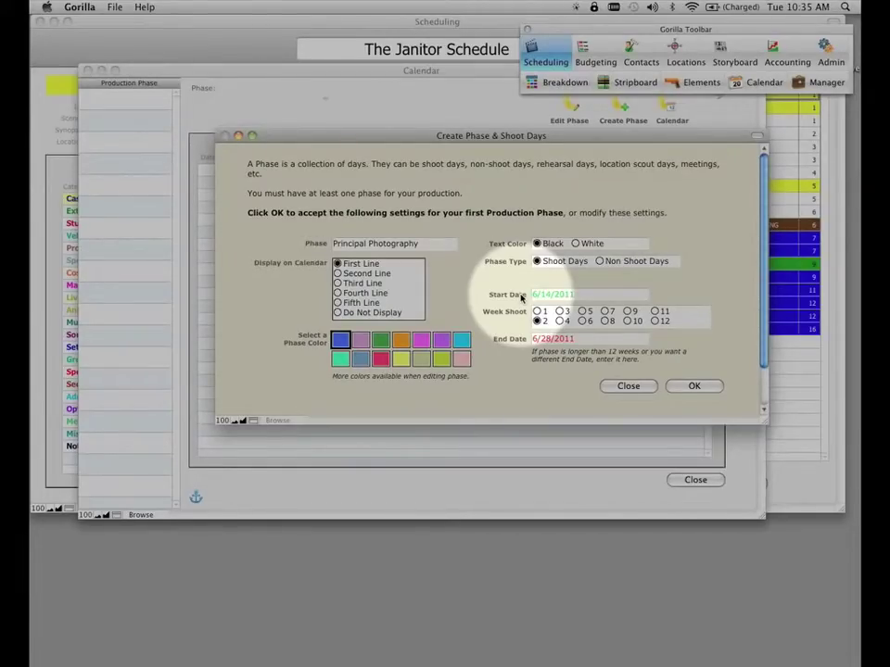
left_click(546, 296)
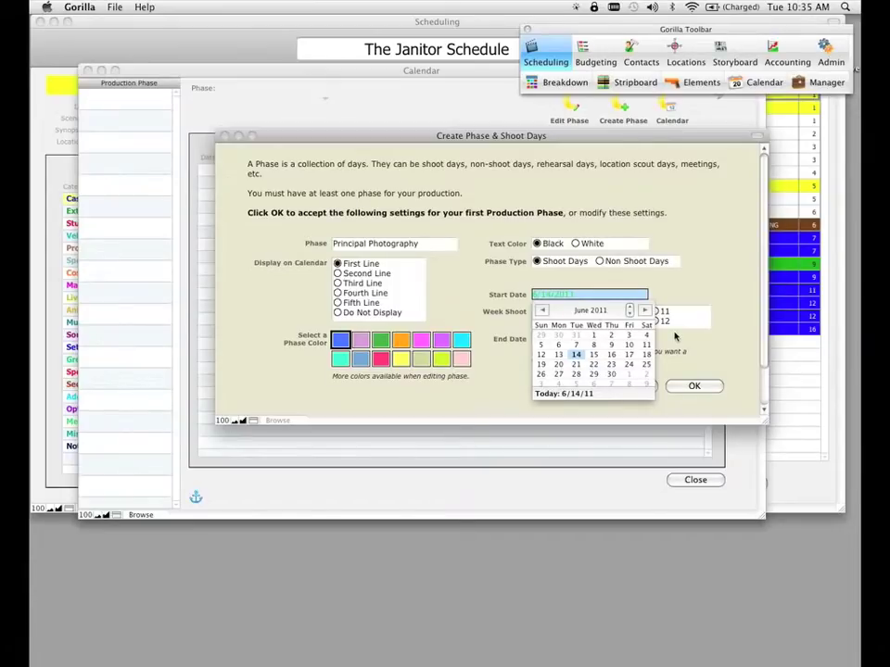
Start the phase 6/1/2012 with a one-week shoot ending 6/8/2012, then create it
left_click(630, 307)
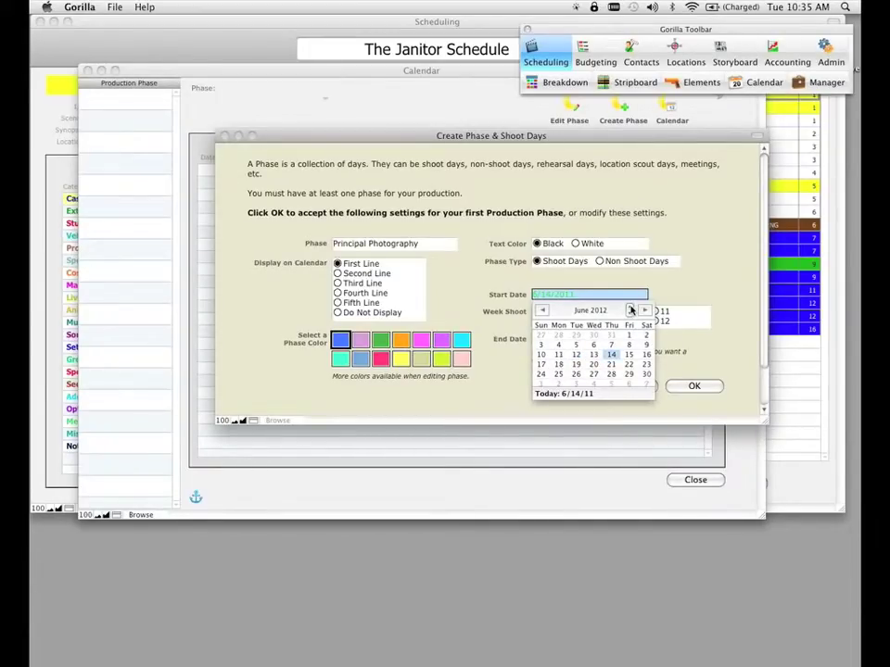
left_click(629, 335)
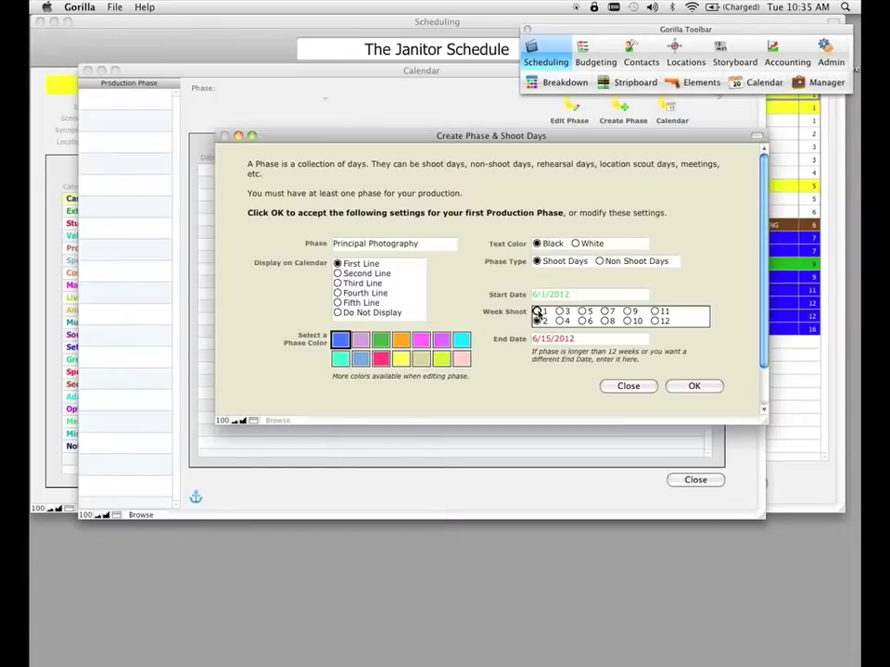
left_click(560, 322)
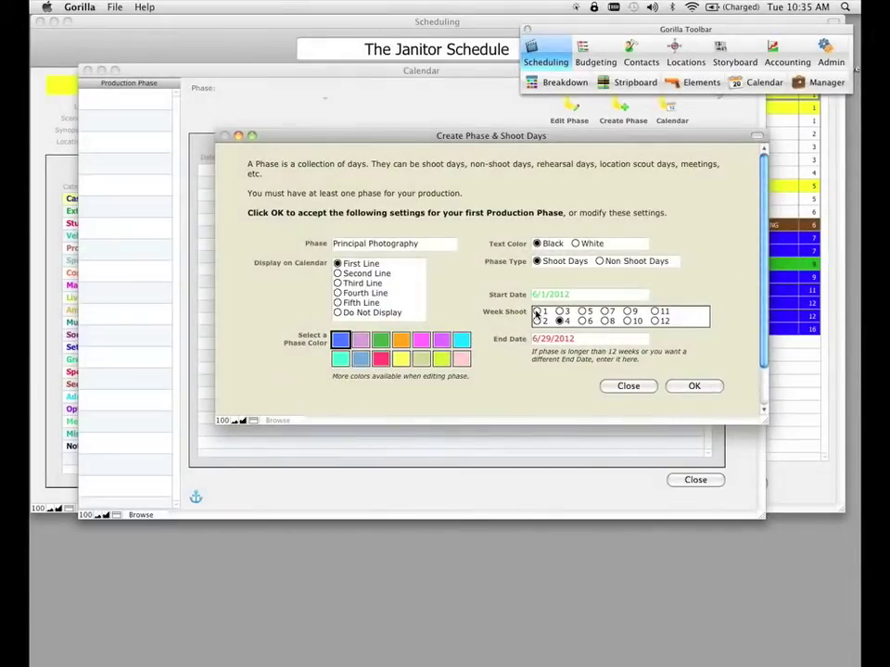
left_click(537, 311)
left_click(540, 340)
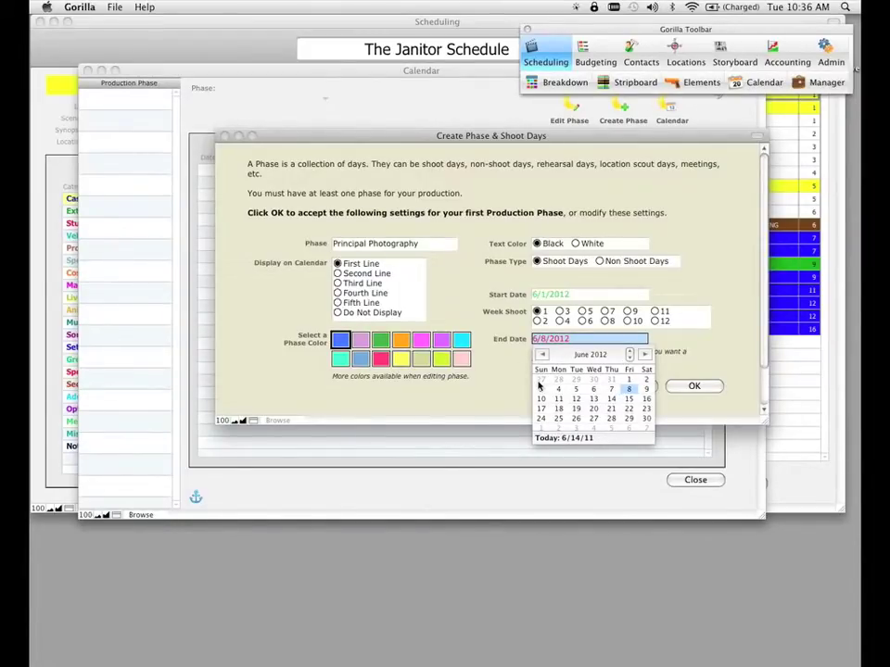
left_click(505, 379)
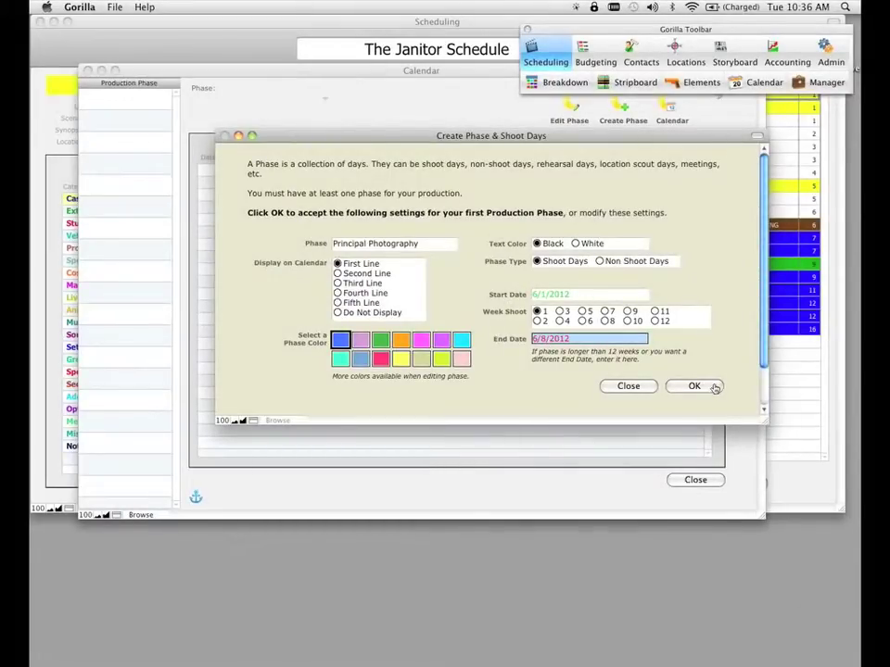
left_click(714, 388)
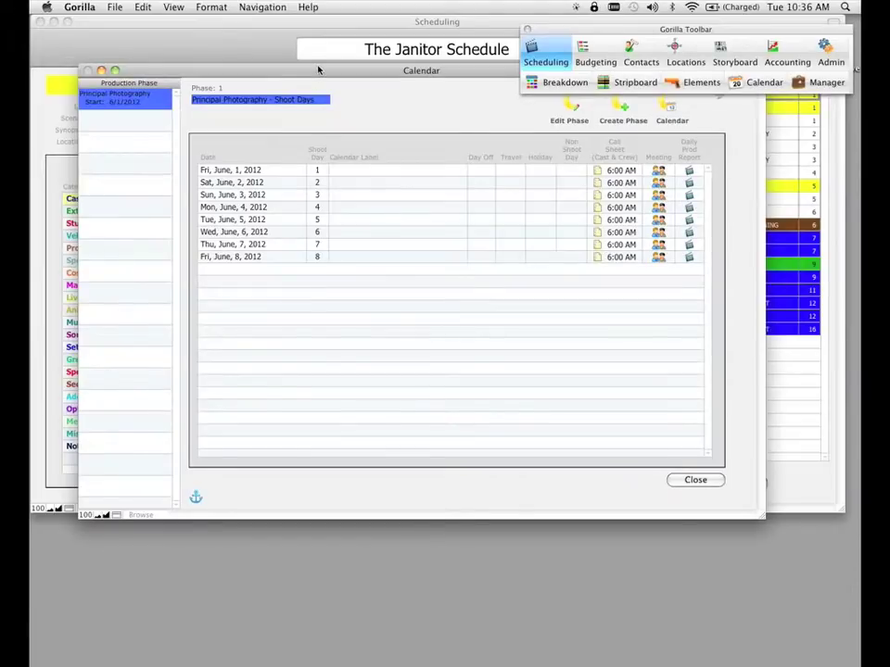
Reposition the Calendar window and open Create Phase & Shoot Days for another phase
left_click_drag(318, 70, 325, 82)
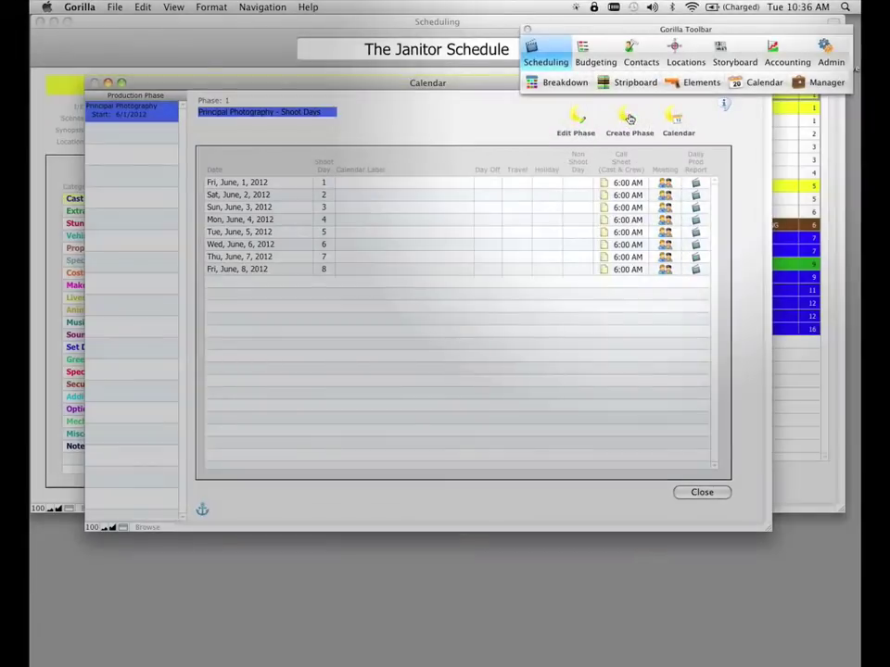
left_click(628, 119)
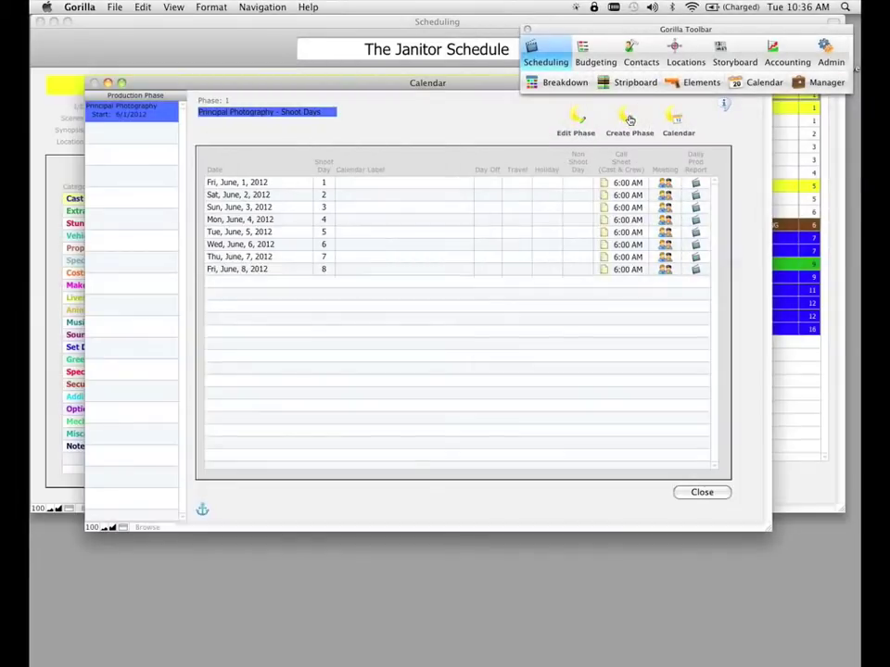
left_click_drag(532, 137, 524, 135)
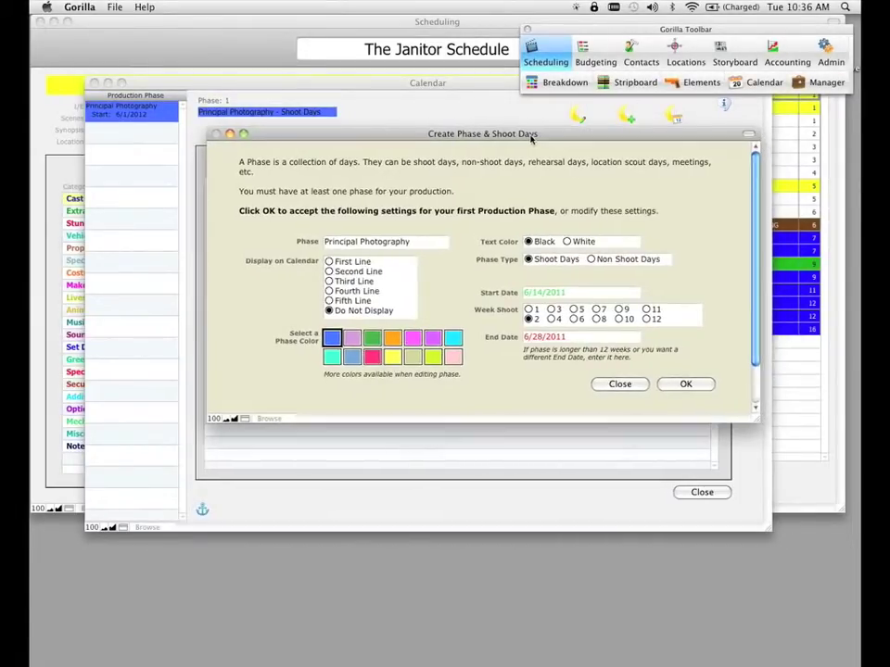
Create Pickups on the calendar's second line in pink, starting 7/1/2012 for one week
left_click(368, 242)
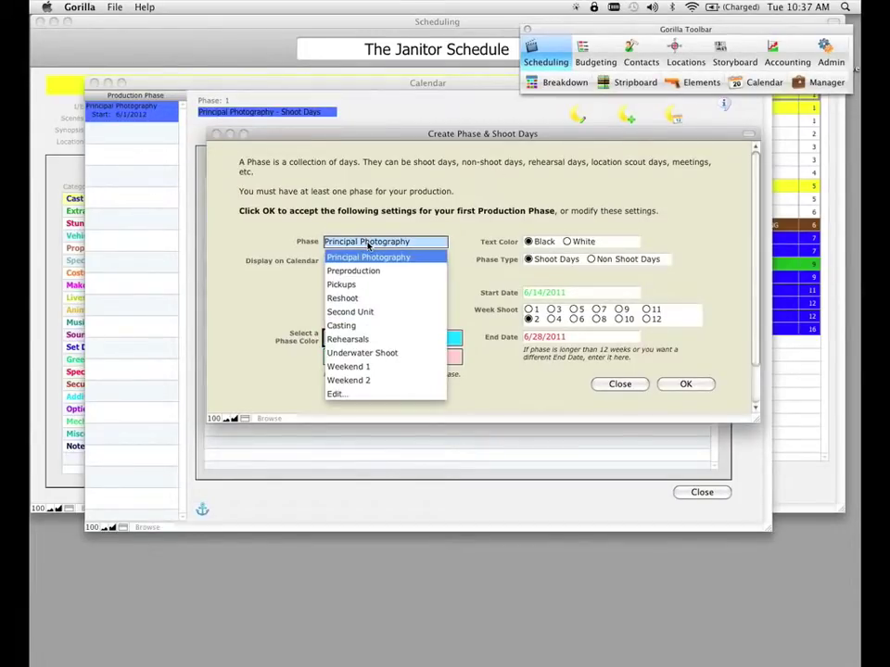
left_click(349, 287)
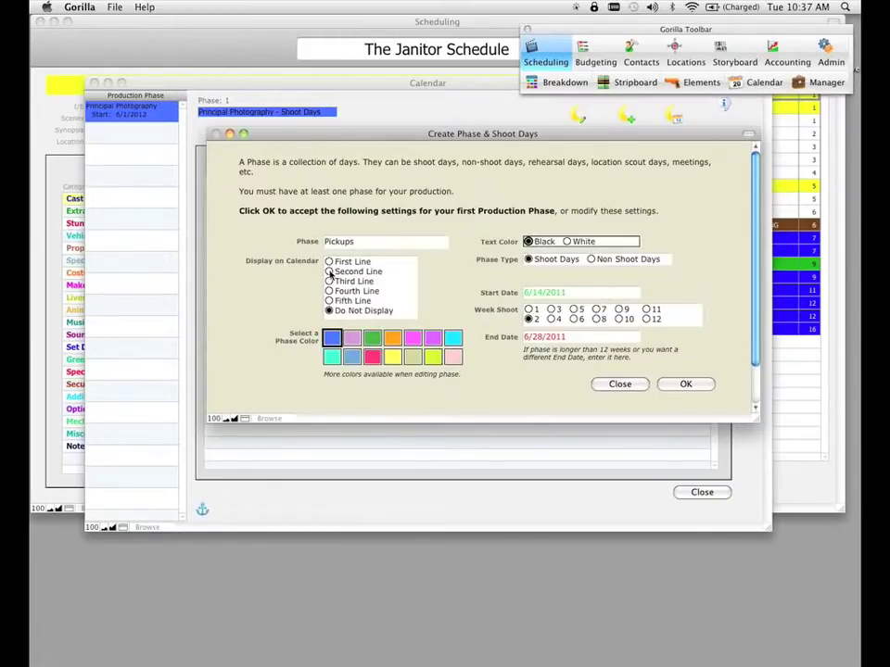
left_click(329, 272)
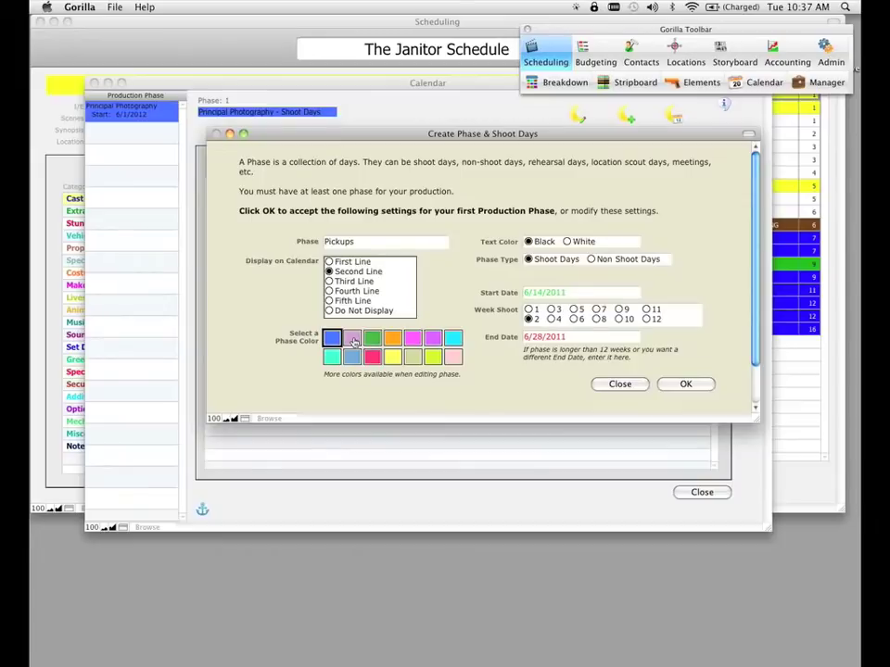
left_click(353, 339)
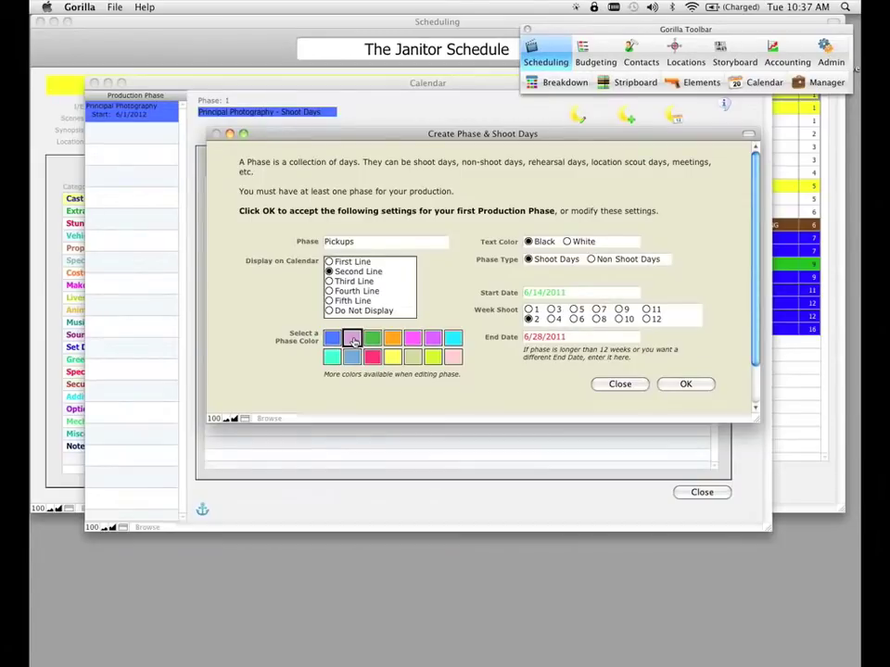
left_click(546, 294)
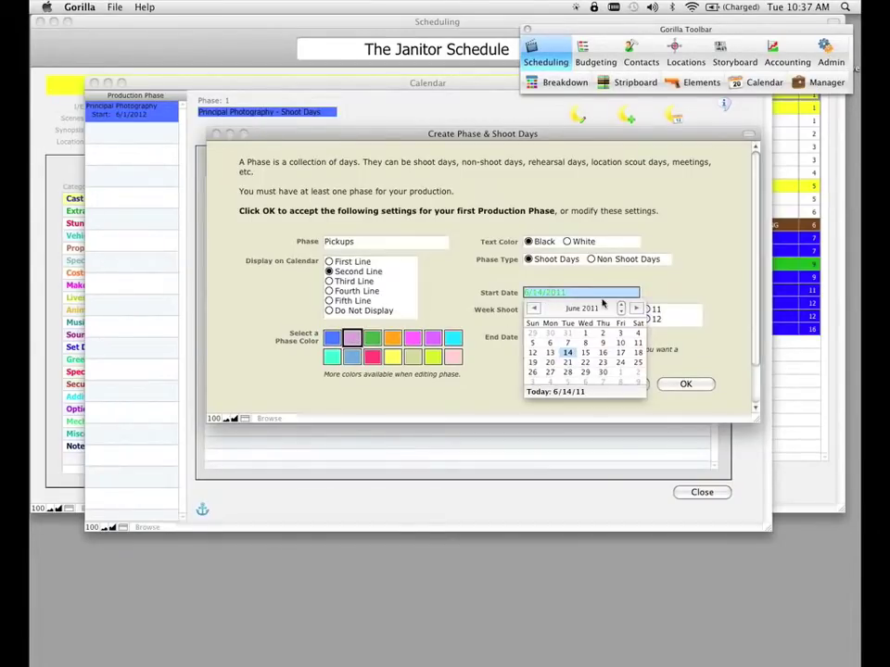
left_click(636, 309)
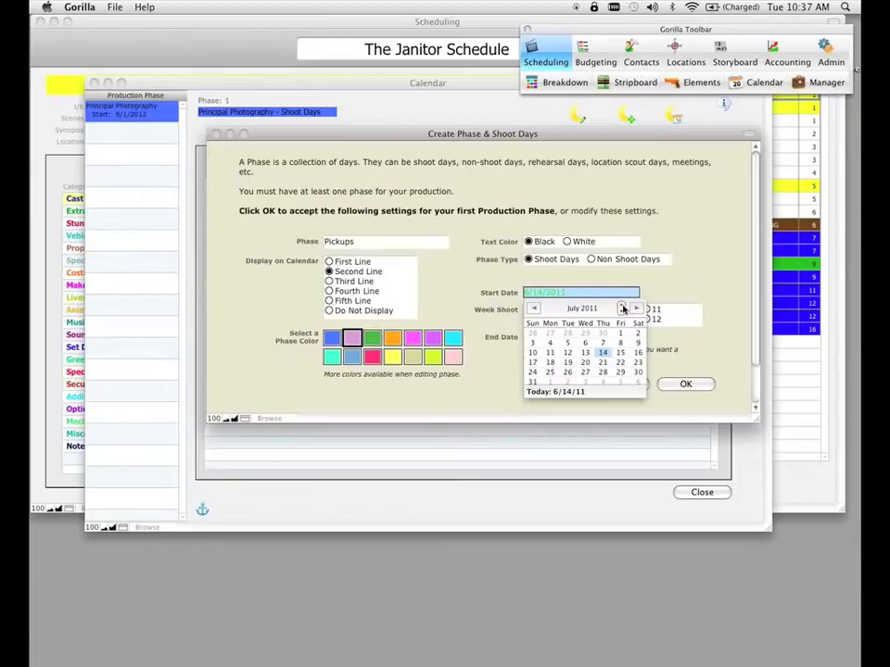
left_click(621, 306)
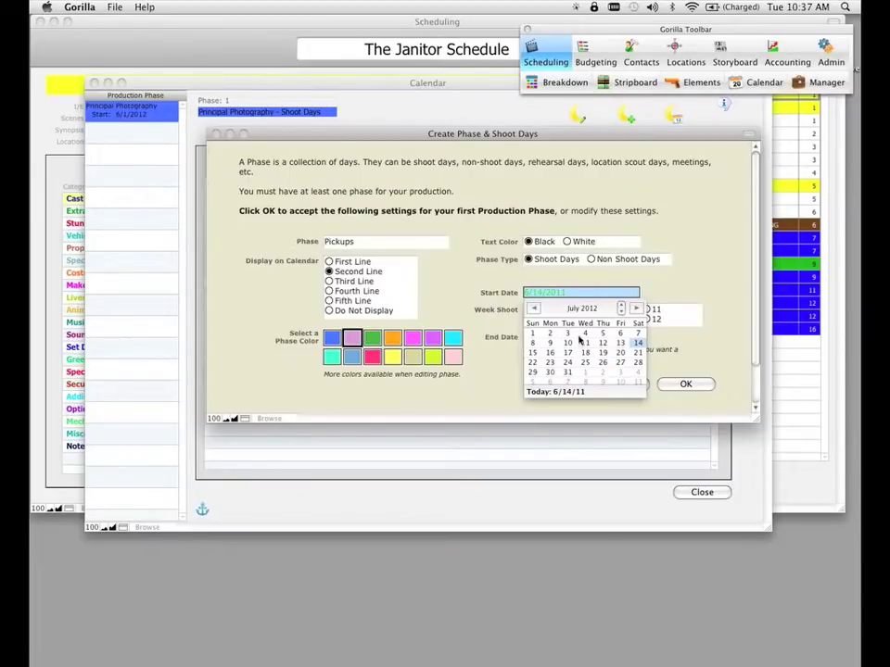
left_click(532, 334)
left_click(527, 308)
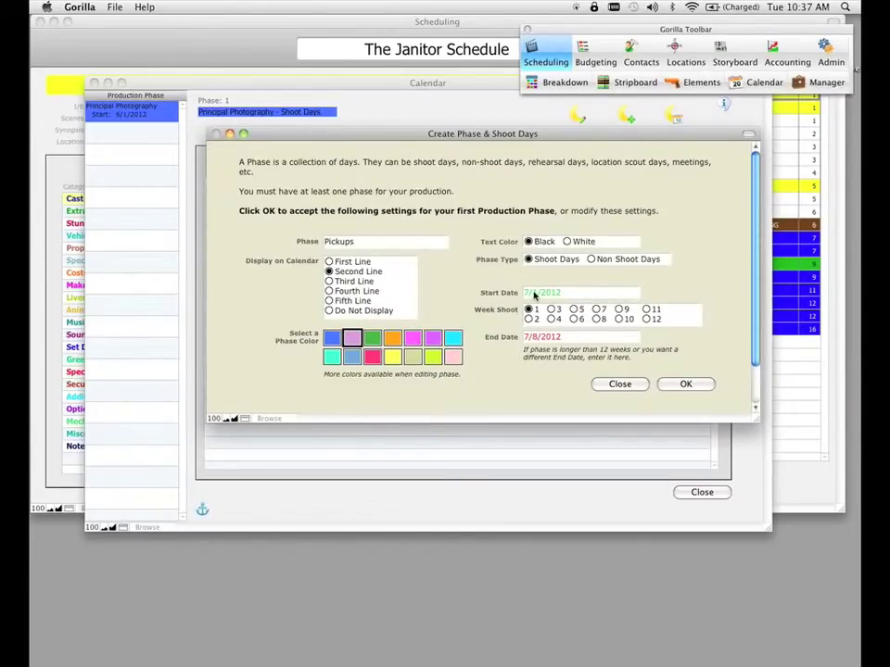
left_click(684, 384)
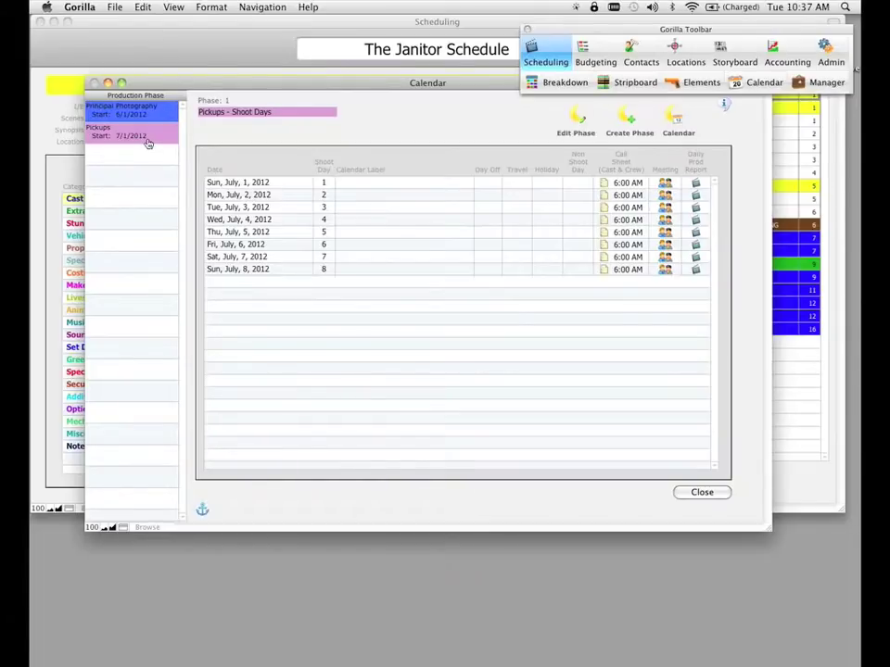
Select Principal Photography and mark Monday, June 4, 2012 as a Day Off
left_click(127, 113)
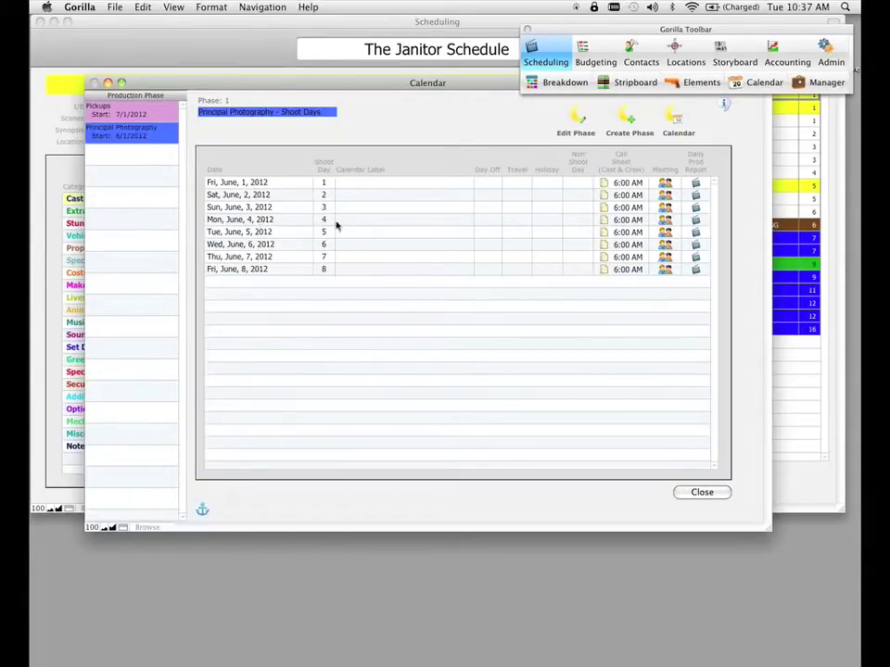
left_click(486, 227)
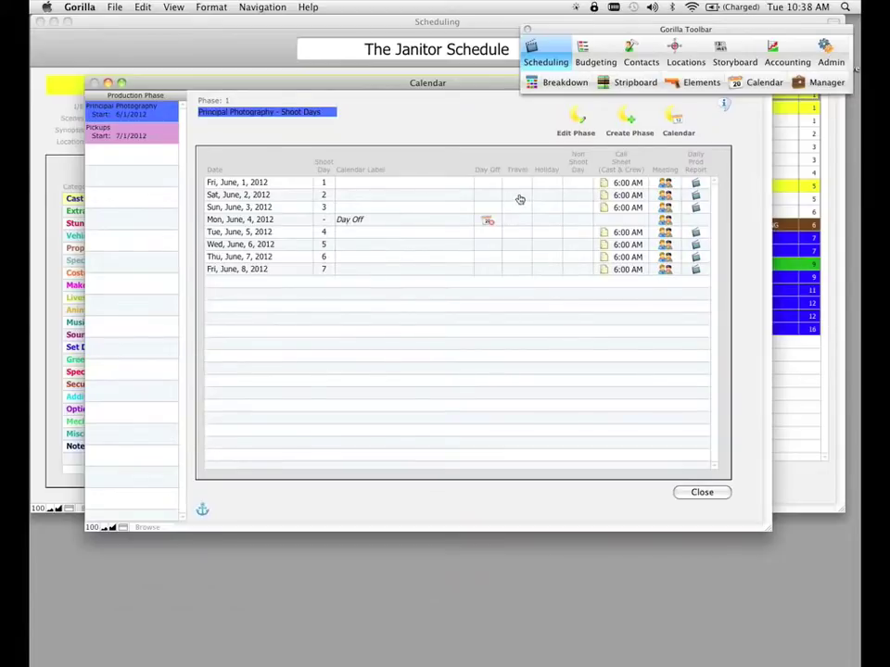
Mark Saturday, June 2 as a Travel day, toggling its Day Off on and back off
left_click(518, 195)
left_click(492, 200)
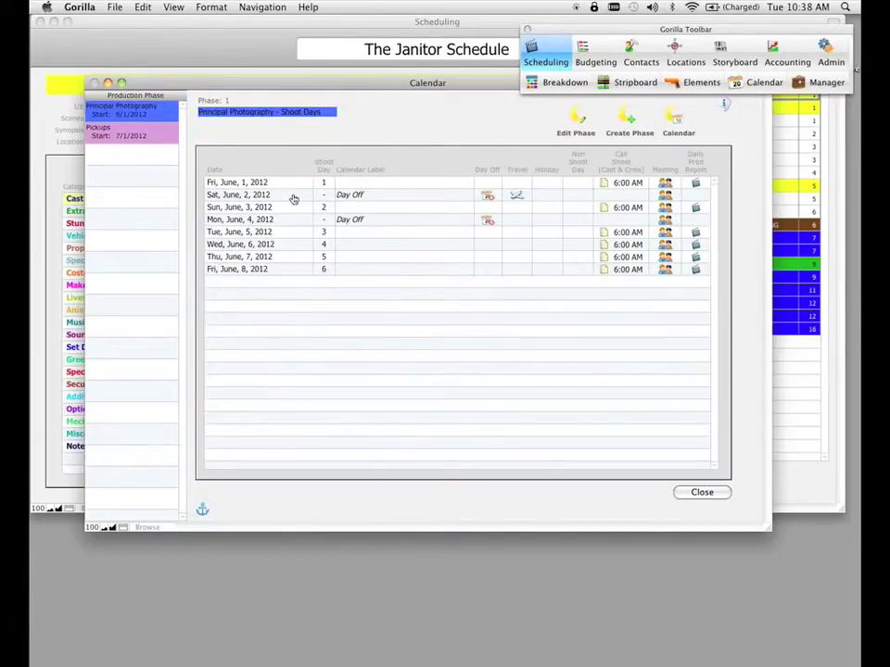
left_click(488, 194)
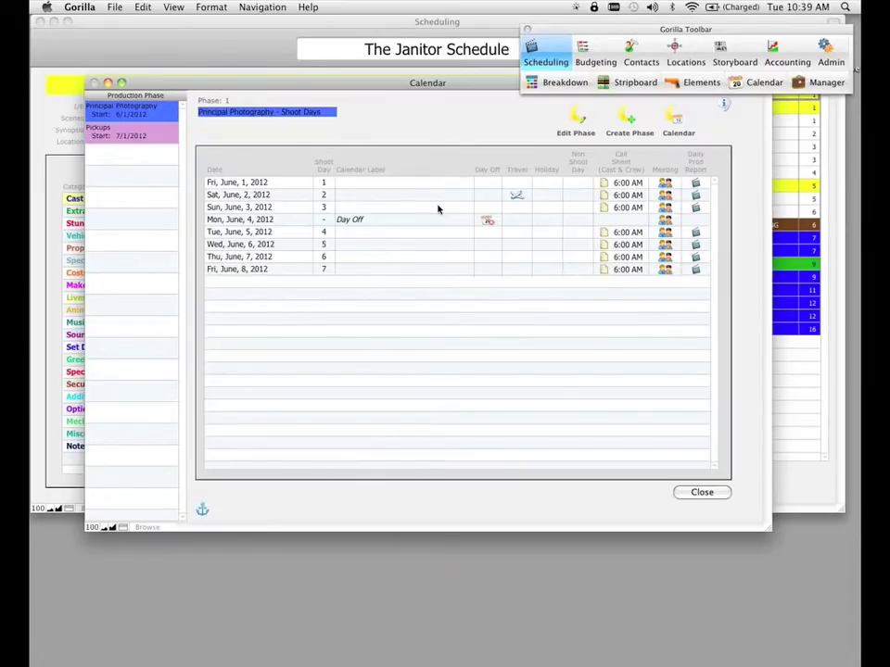
left_click(121, 136)
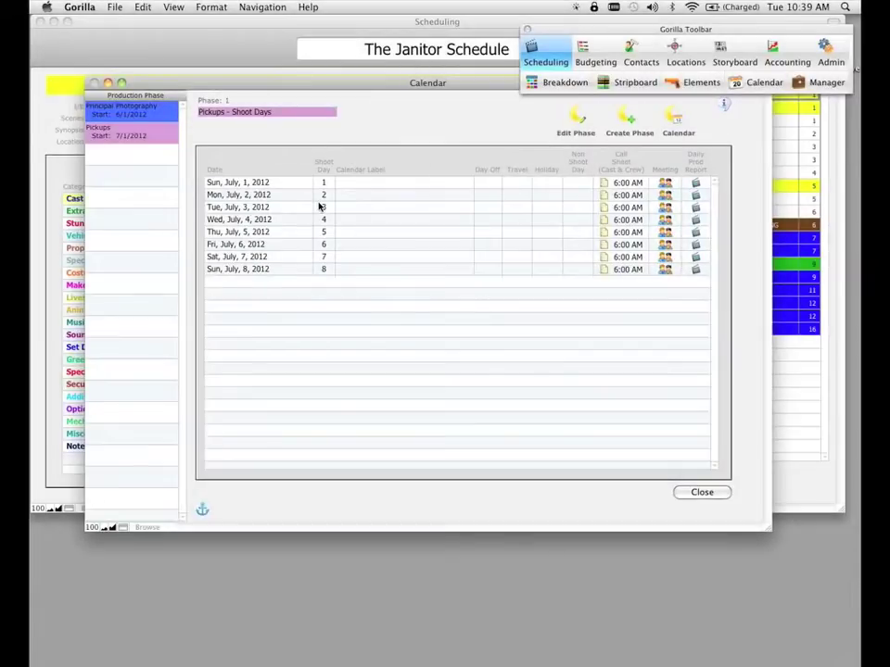
Nudge the Calendar window slightly upward while viewing the Pickups July 1–8 shoot days
left_click_drag(320, 90, 320, 87)
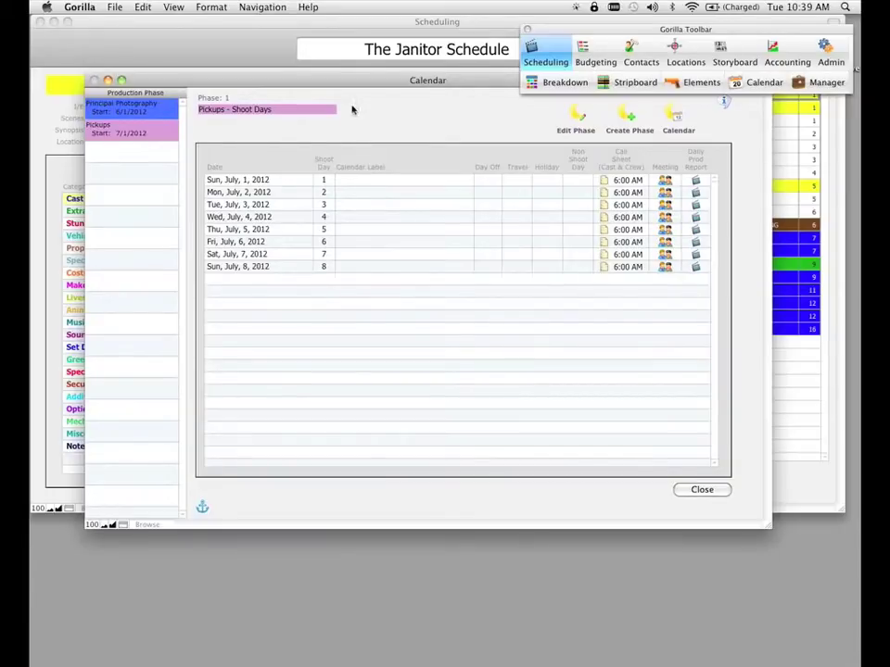
Select Principal Photography in the Production Phase list to view June 1–8, 2012
left_click(137, 111)
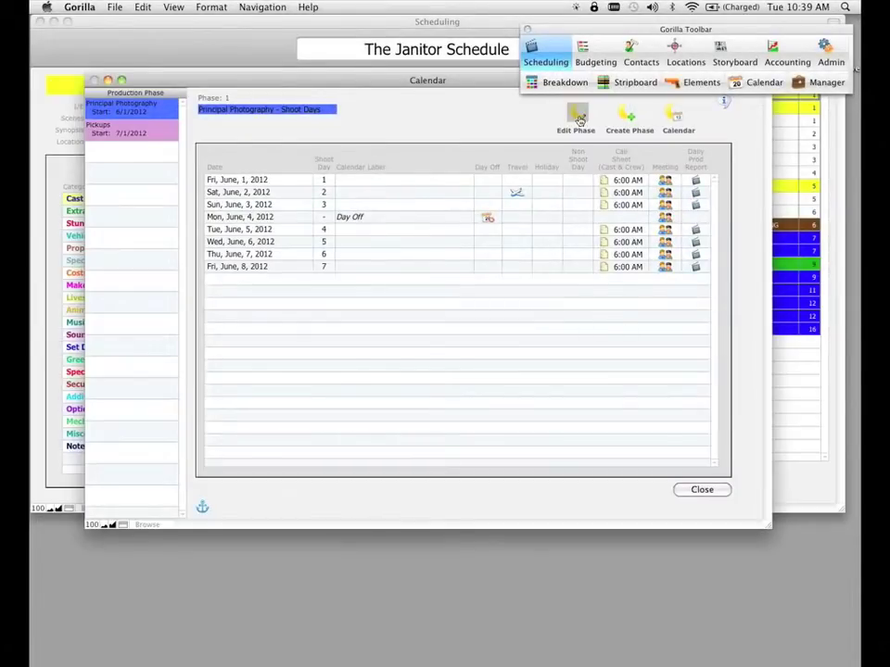
Change the Principal Photography phase colour from blue to orange and confirm
left_click(576, 118)
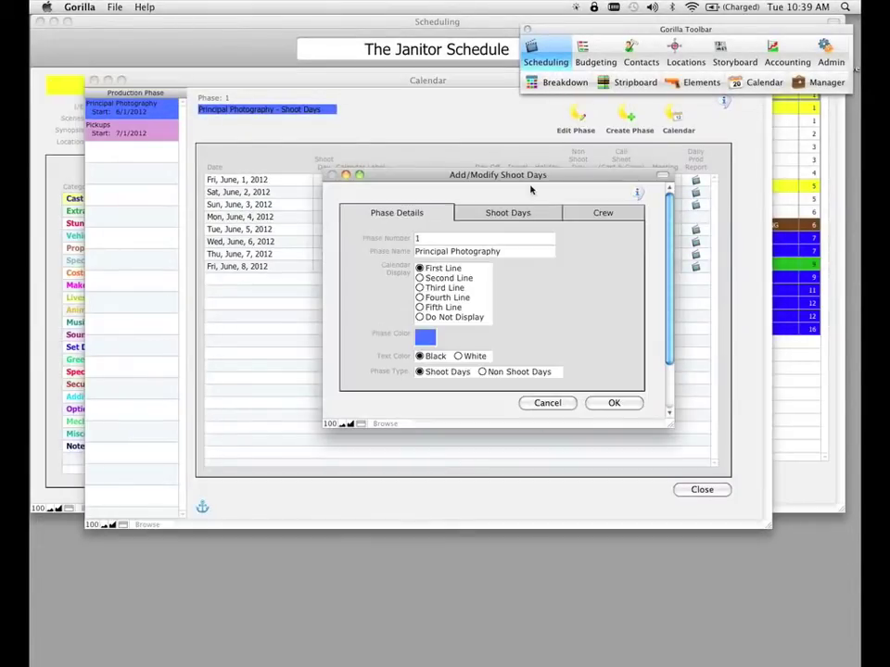
left_click_drag(532, 178, 461, 161)
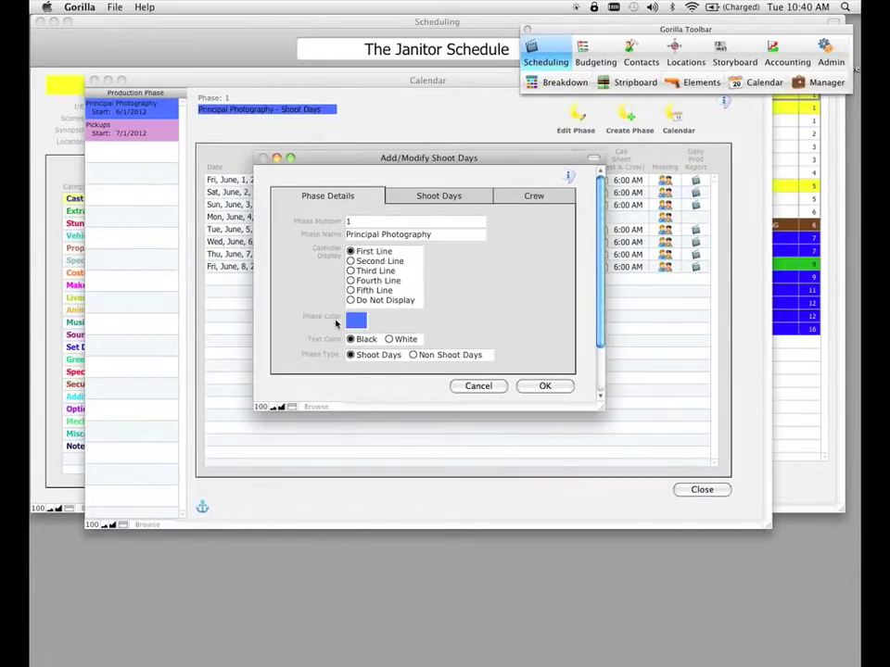
left_click(353, 322)
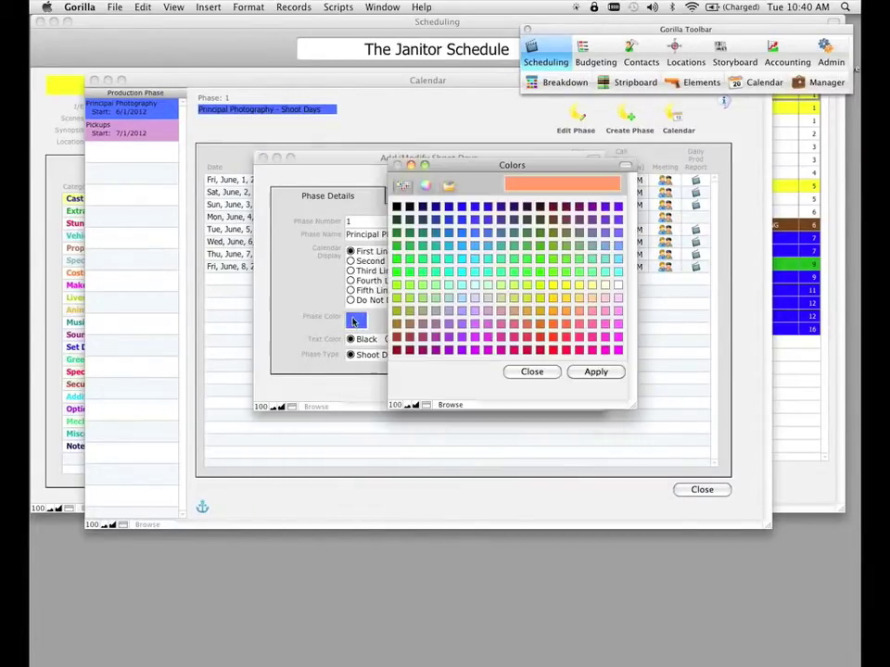
left_click_drag(481, 168, 505, 169)
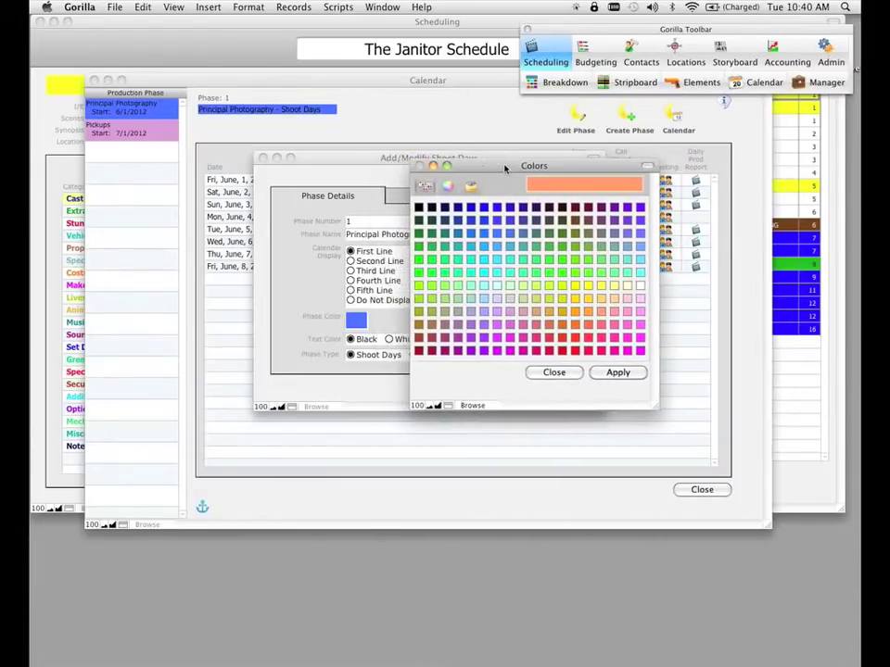
left_click(618, 371)
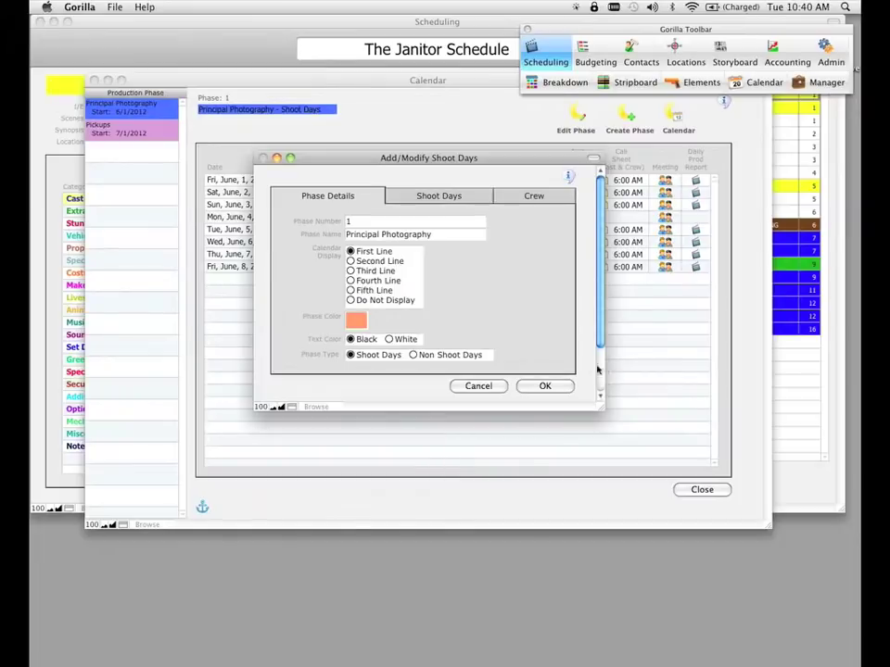
left_click(542, 386)
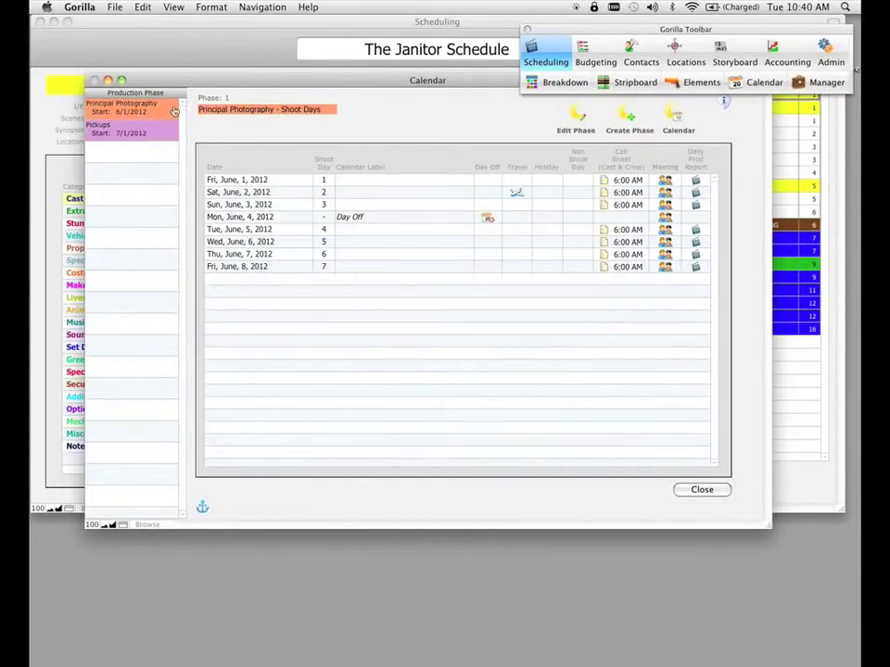
left_click(577, 116)
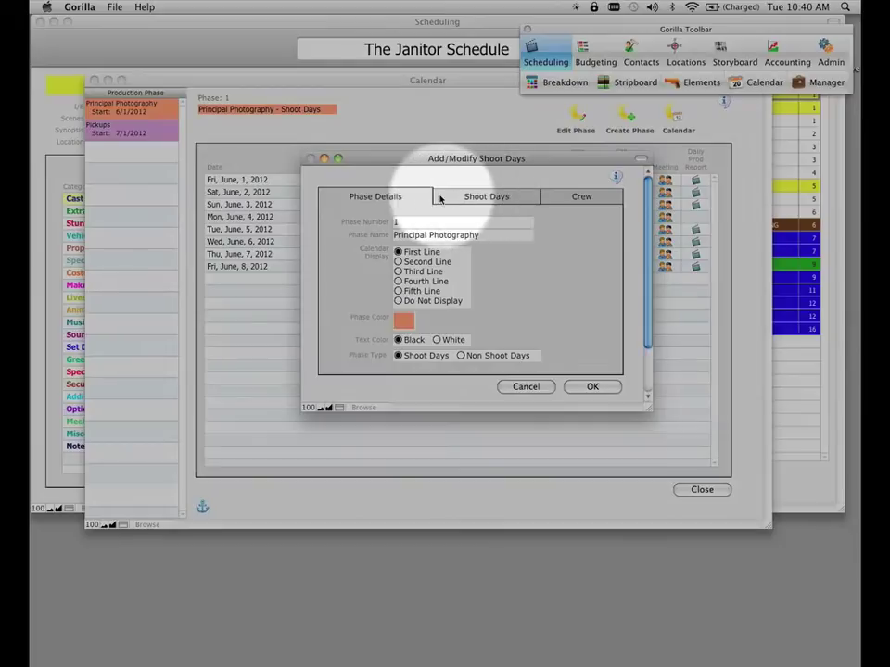
left_click(475, 198)
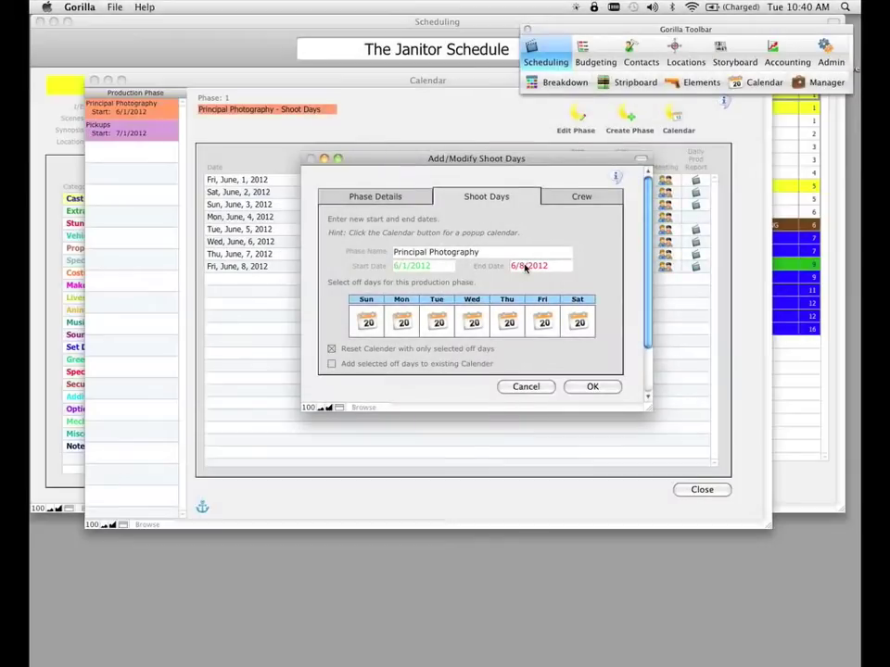
left_click(528, 266)
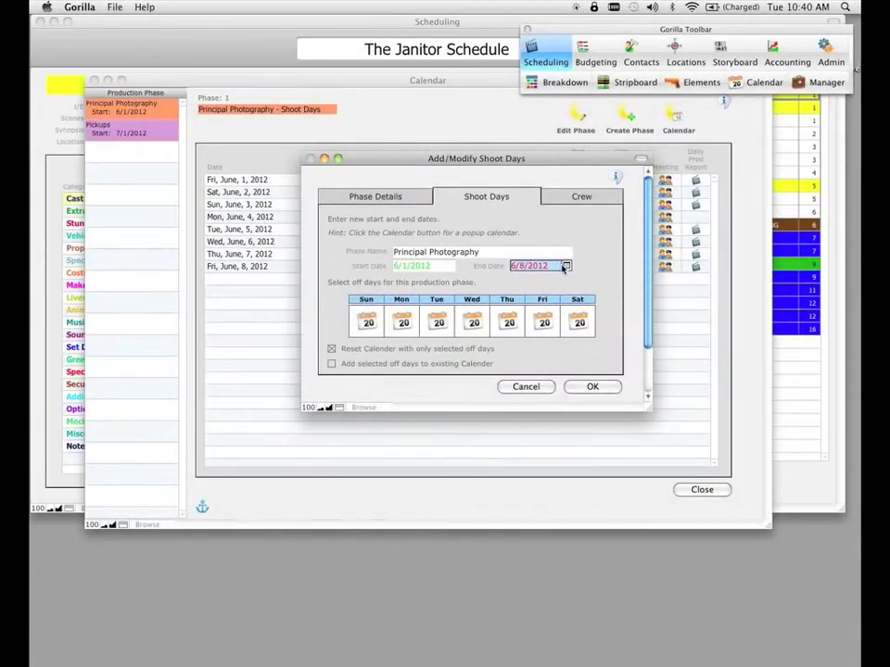
left_click(565, 267)
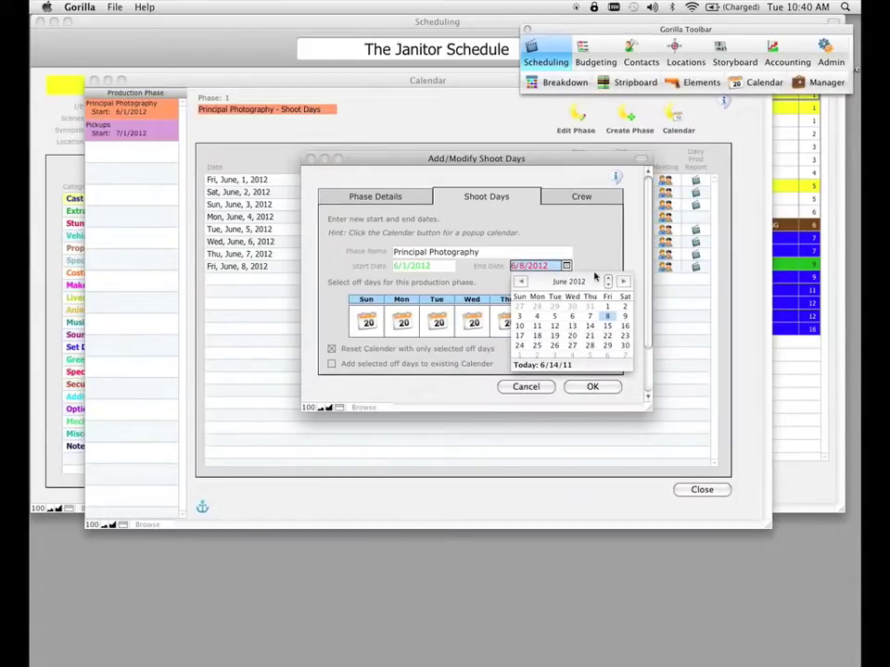
left_click(607, 316)
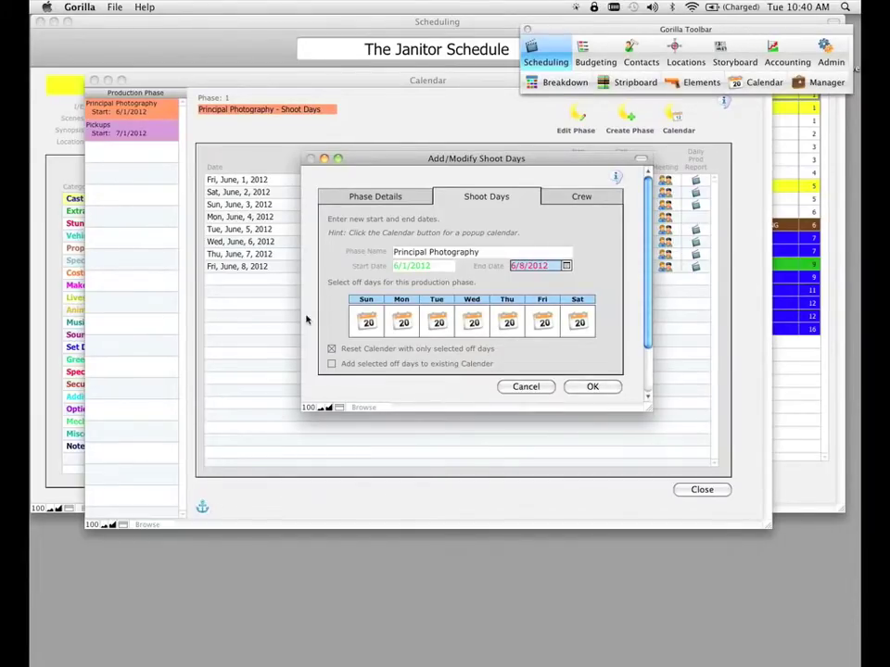
left_click(524, 387)
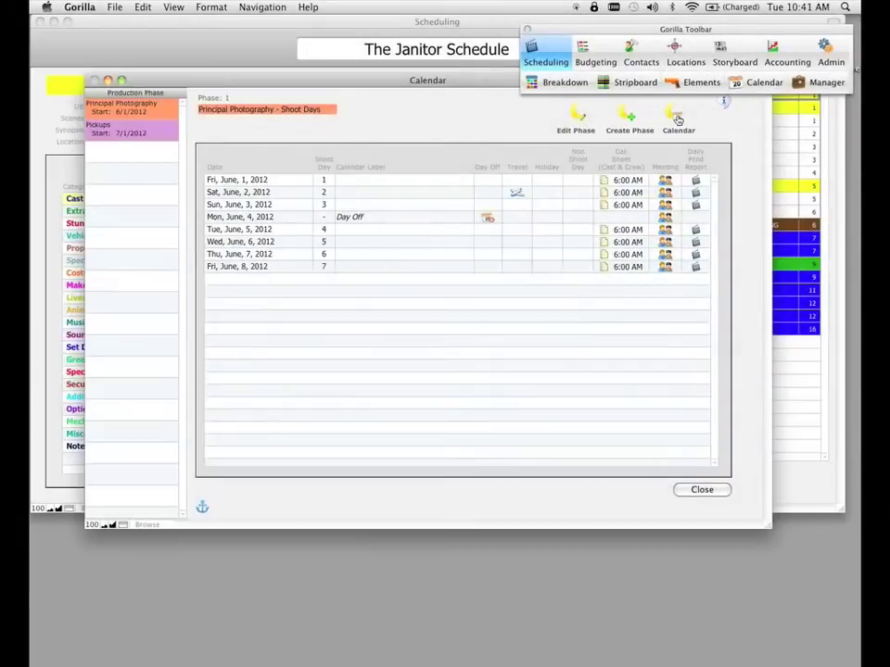
Open the June 2012 Monthly Calendar and move its window into place
left_click(676, 117)
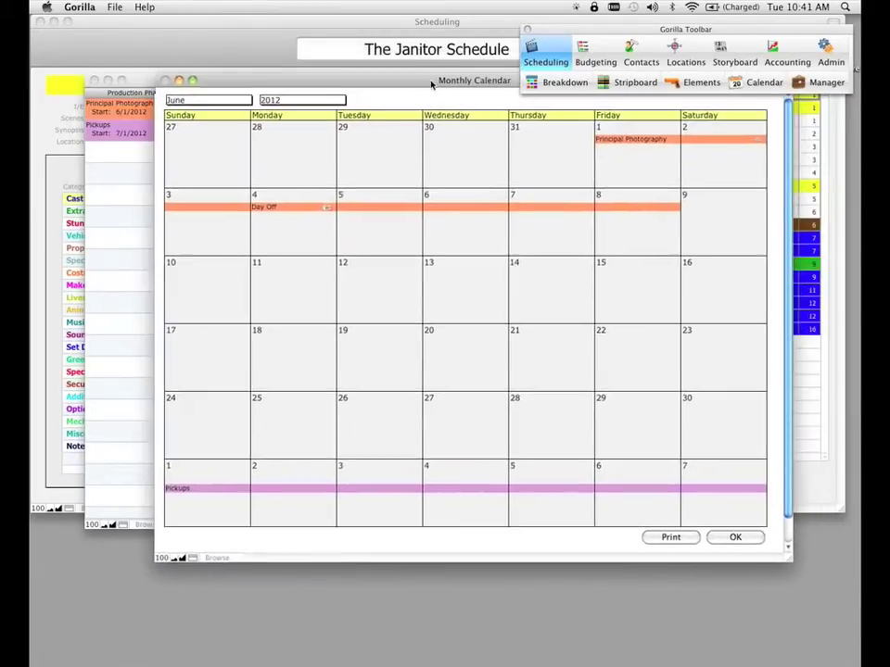
left_click_drag(431, 85, 448, 107)
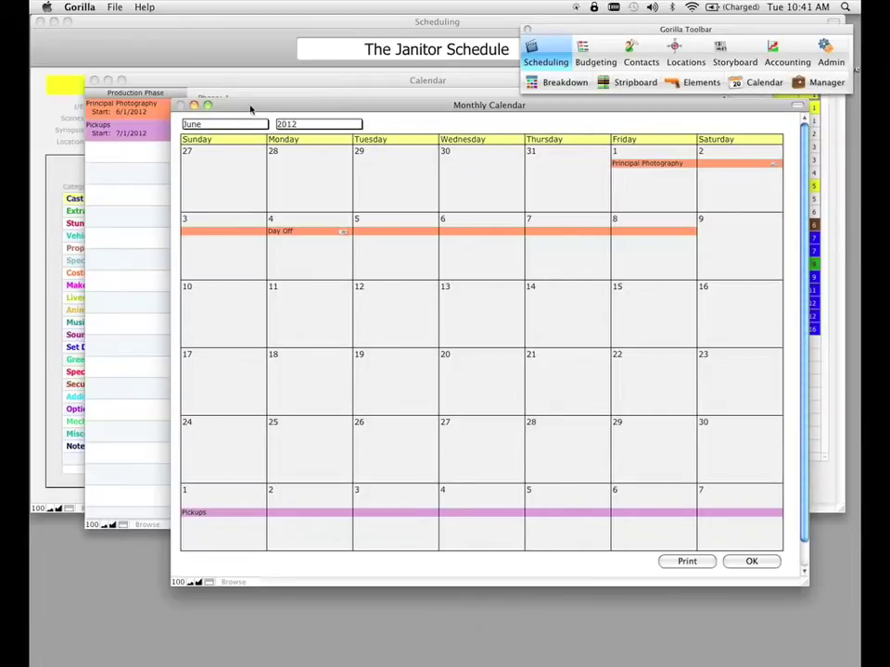
left_click_drag(248, 107, 298, 96)
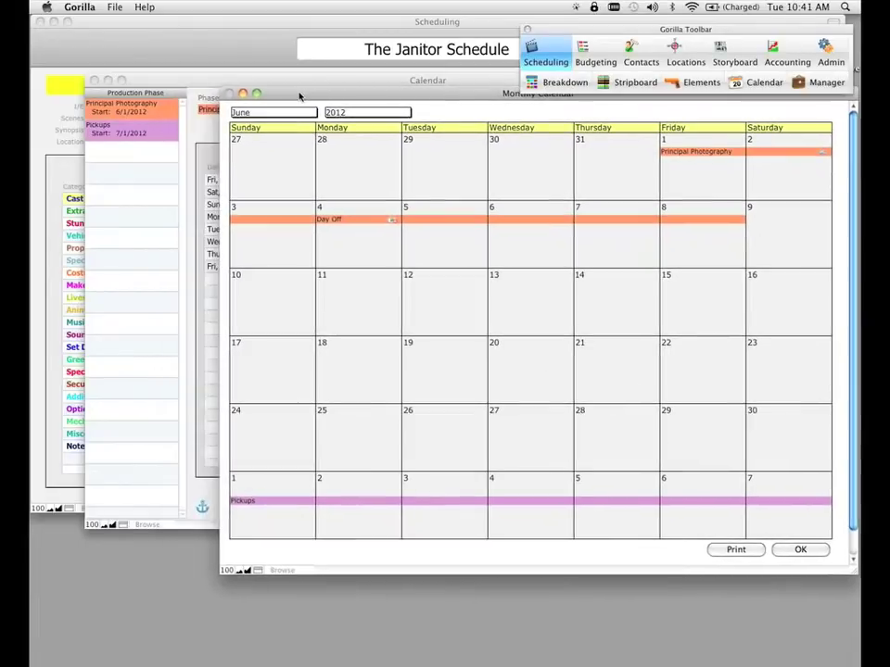
Open Sunday June 3's call times and review its Notes and Meetings
double_click(246, 223)
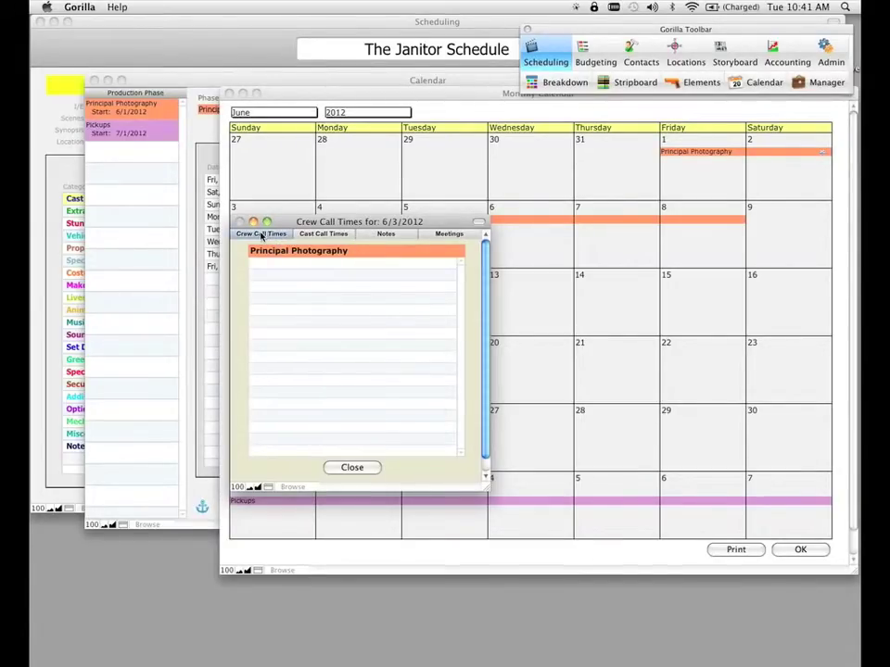
left_click(323, 234)
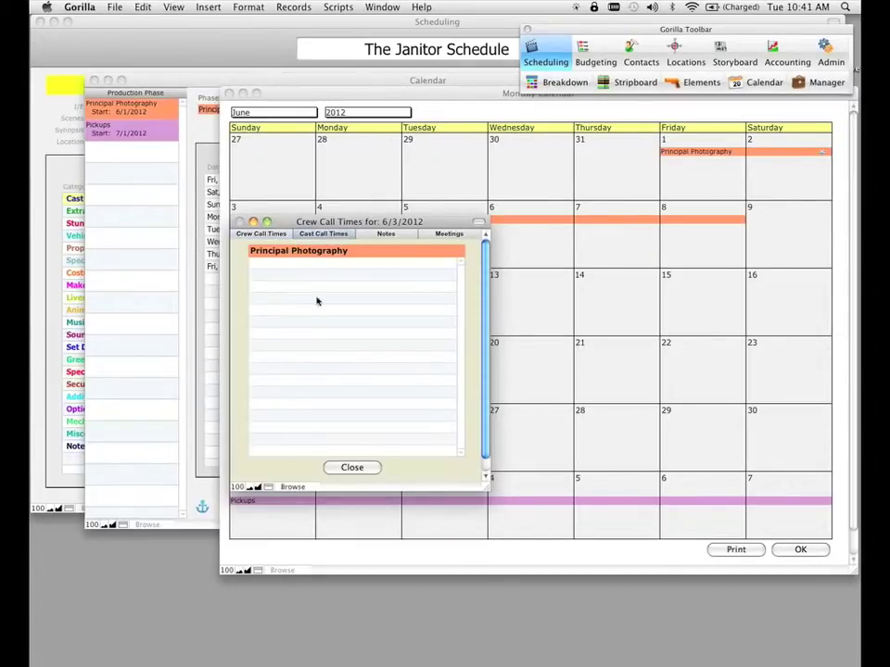
left_click(400, 235)
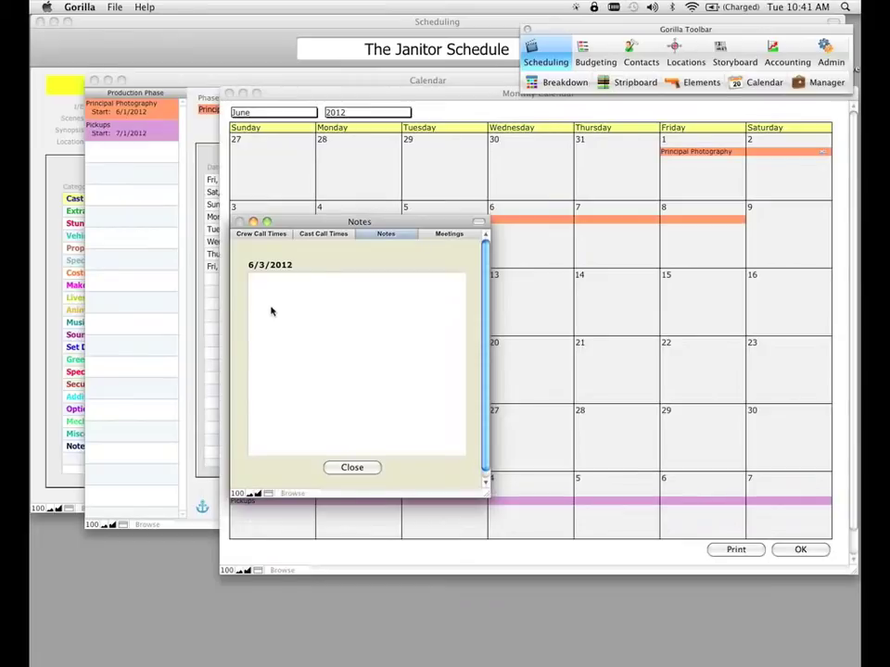
left_click(449, 236)
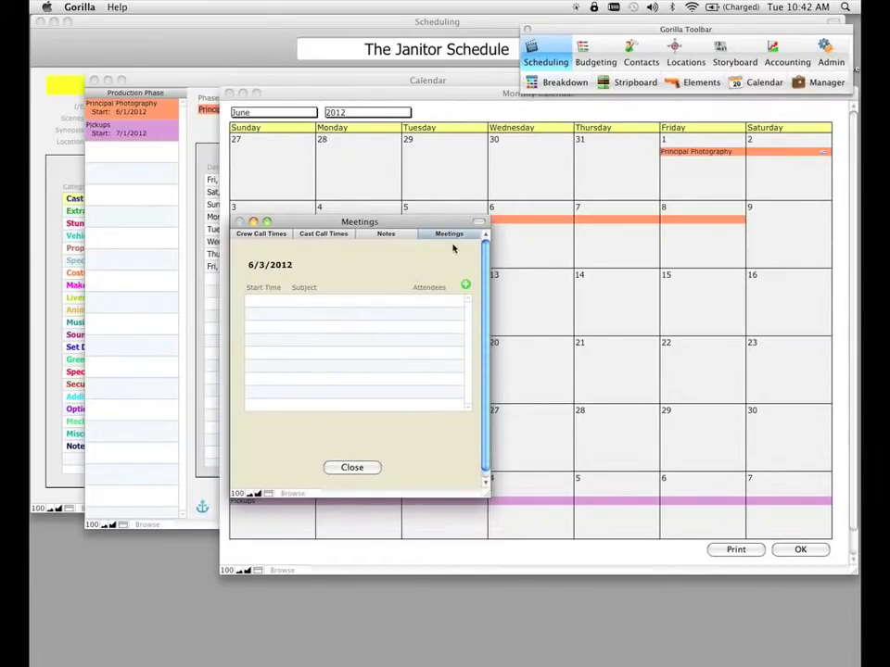
Close the June 3 day details and the monthly calendar
left_click(360, 469)
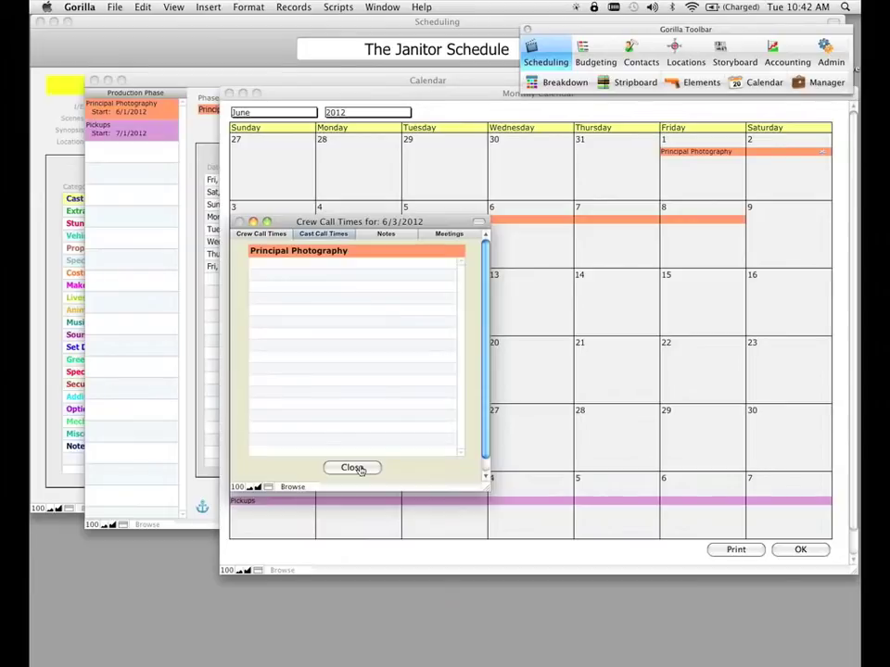
left_click(358, 468)
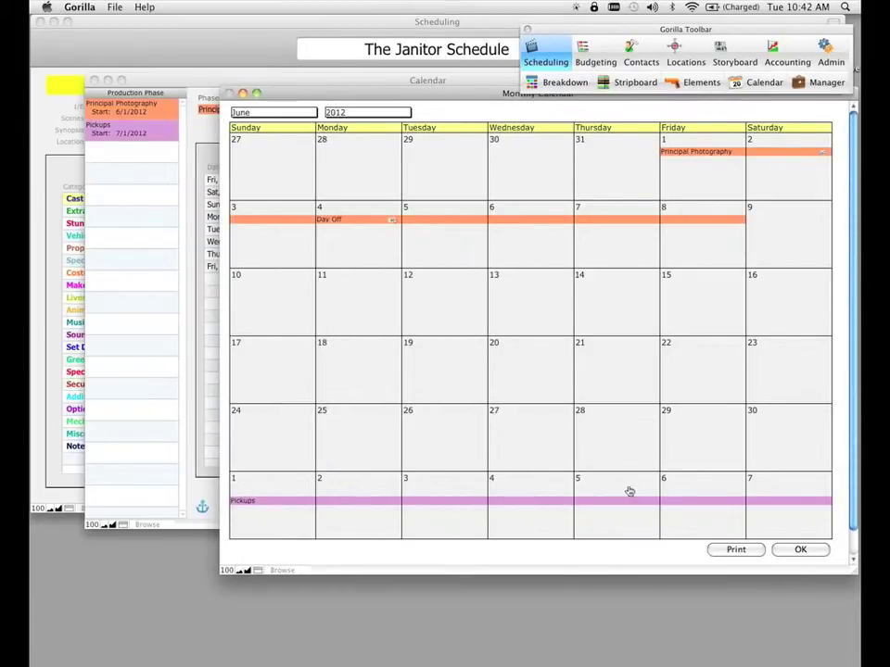
left_click(792, 549)
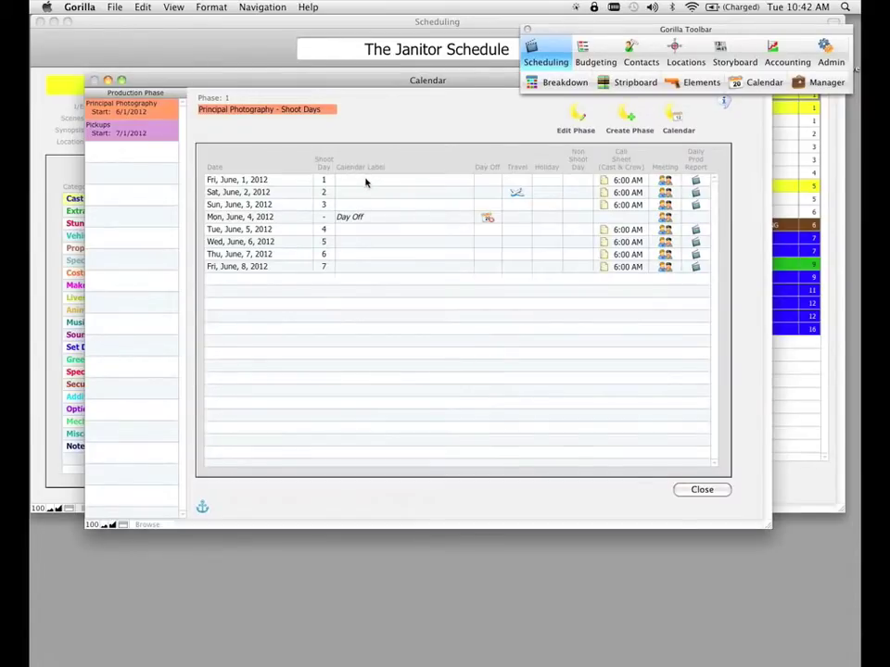
Label June 6 'Moving to another....' and June 1 'First Day!', then reopen the monthly calendar
left_click(349, 242)
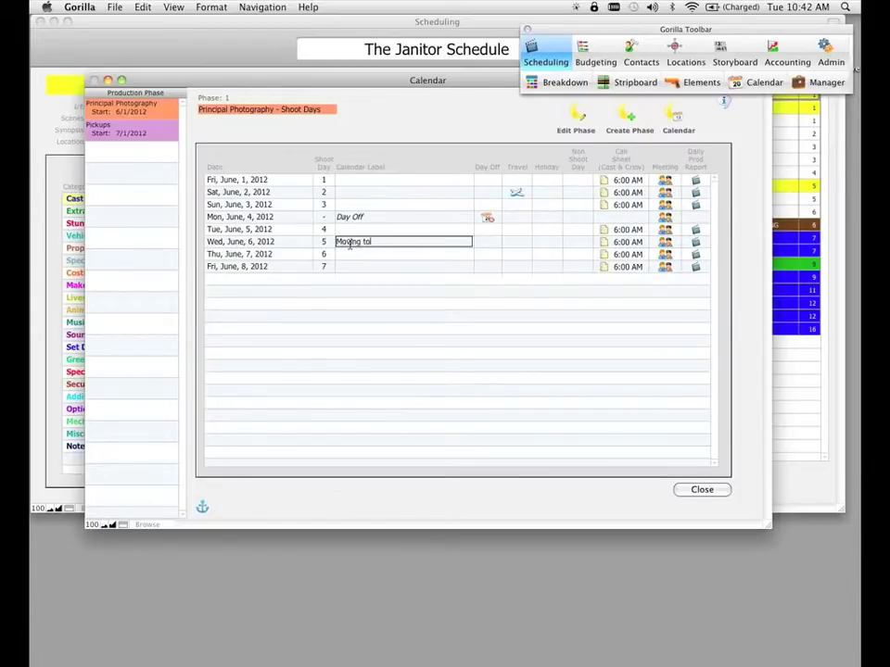
type("Moving to another....")
left_click(352, 180)
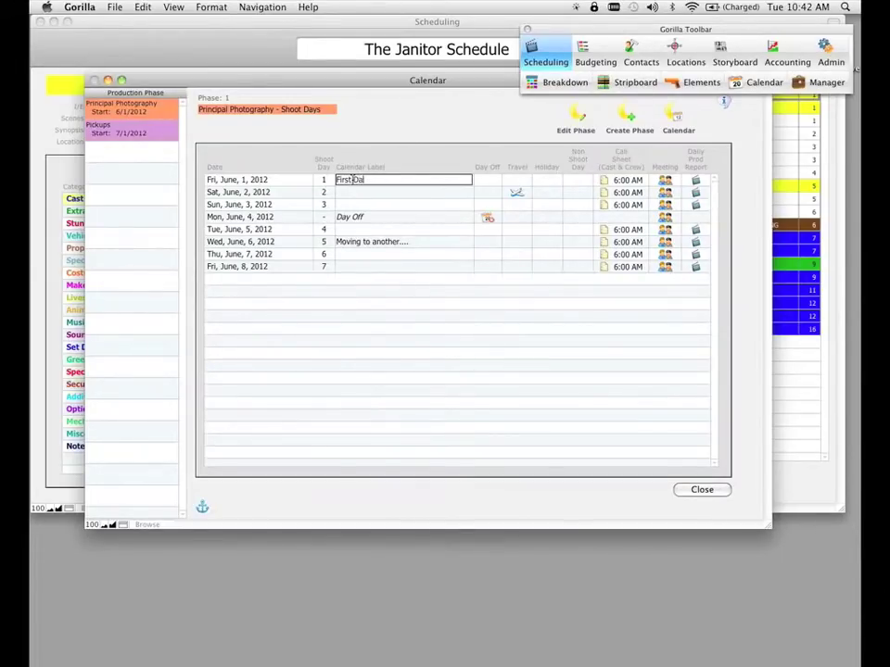
left_click(370, 153)
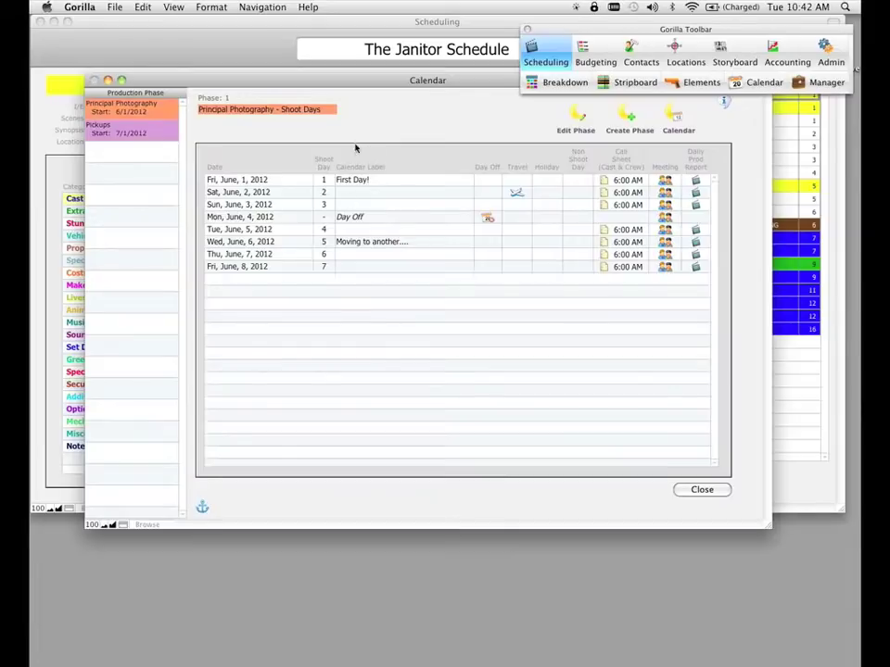
left_click(676, 119)
left_click_drag(440, 54, 331, 80)
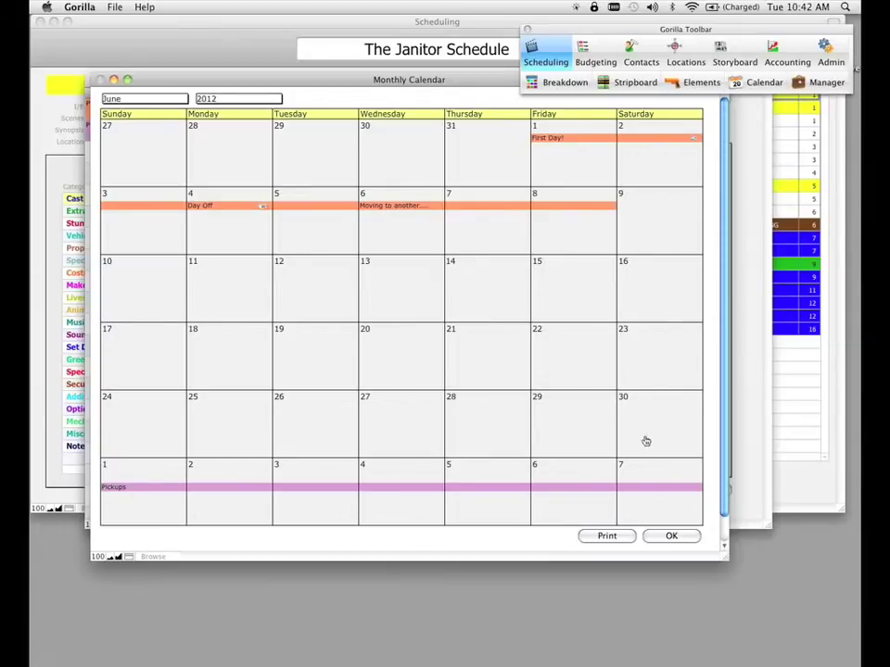
Close the monthly calendar after reviewing the new day labels
left_click(671, 536)
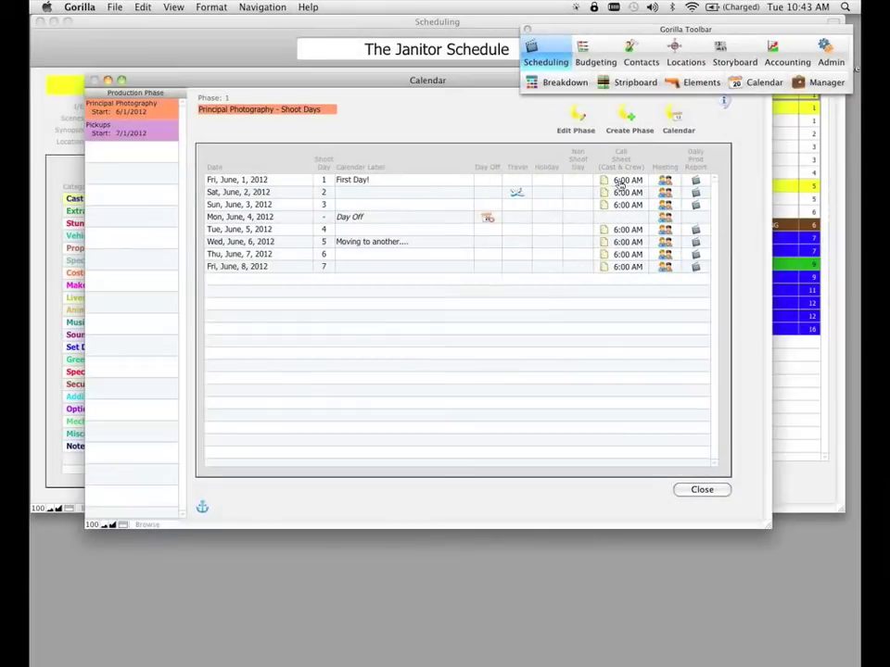
Open Fri June 1's 6:00 AM call sheet info and show its cast call times
left_click(620, 183)
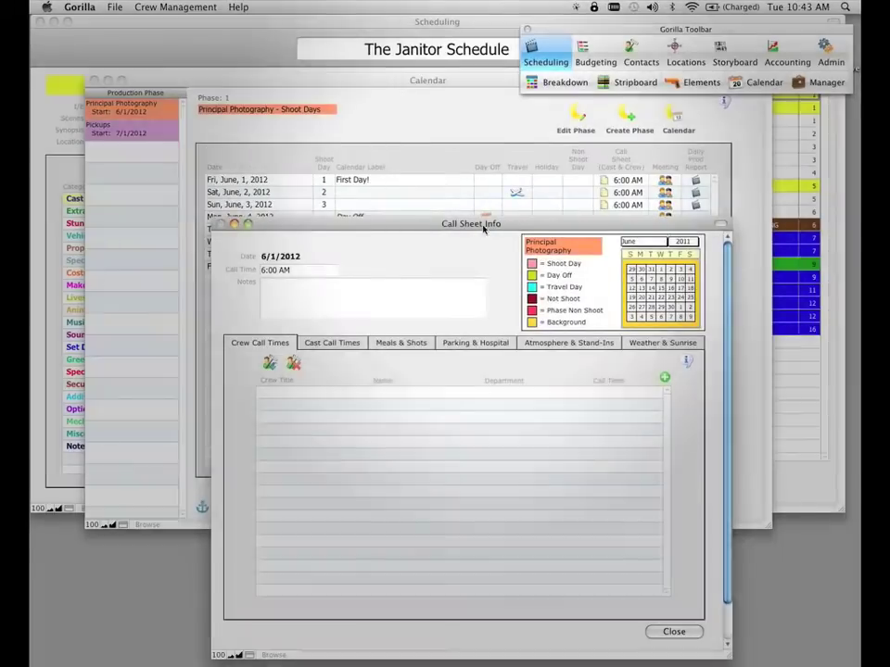
left_click_drag(483, 228, 519, 126)
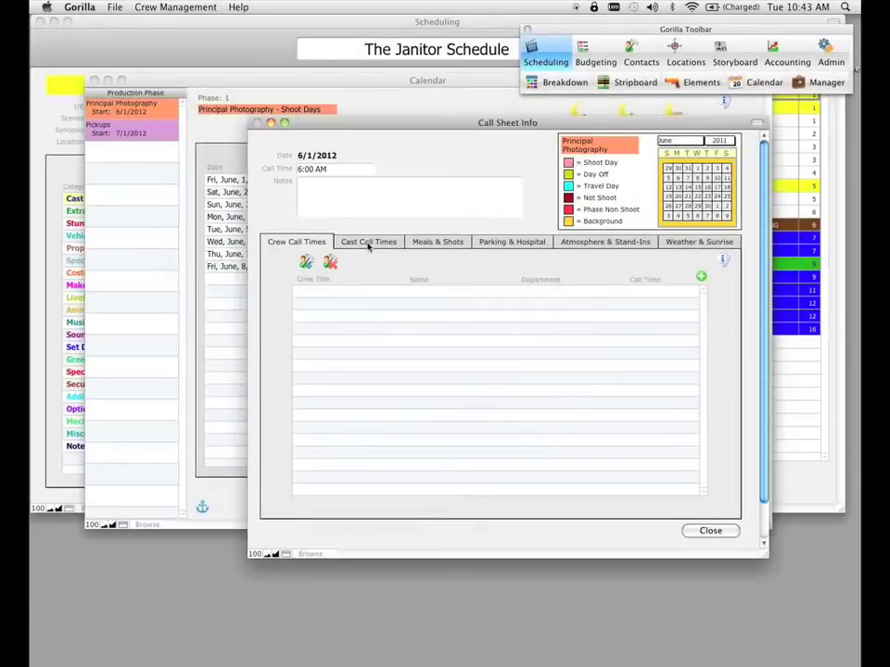
left_click(368, 242)
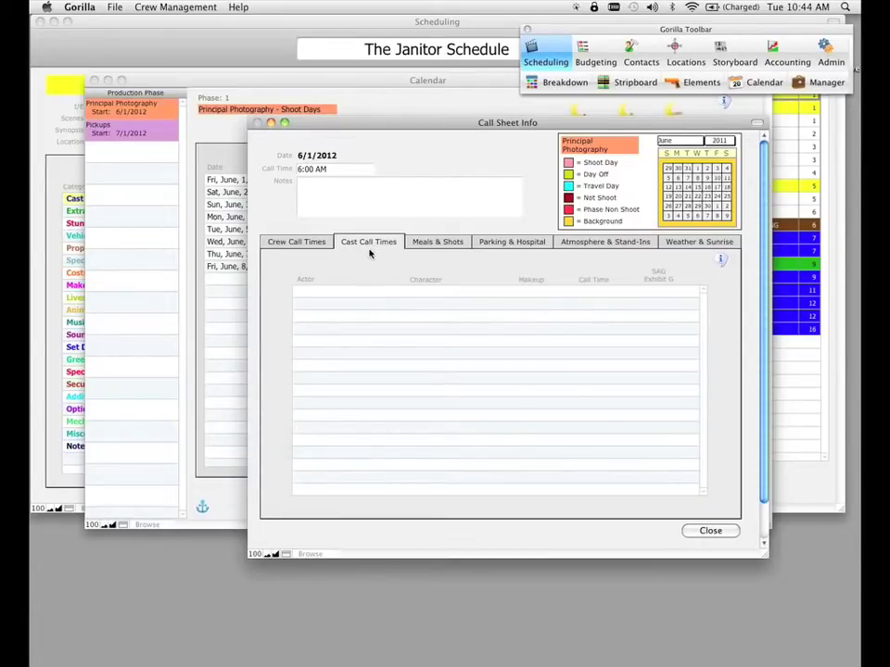
key("super+Tab")
key("Tab")
key("Tab")
key("Tab")
key("Tab")
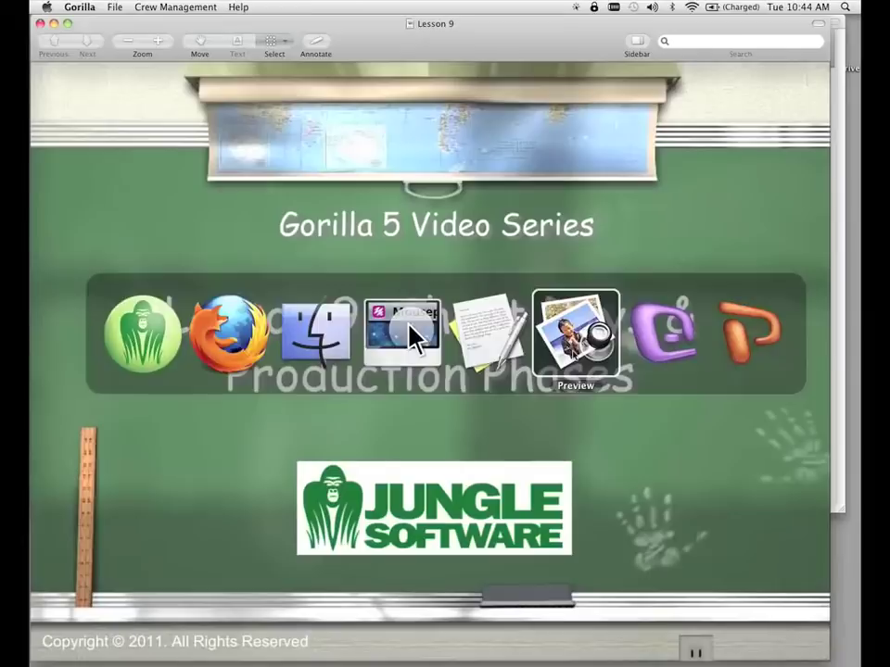
Show the Crew Call Times note, then the Cast Call Times note in Preview
left_click(339, 7)
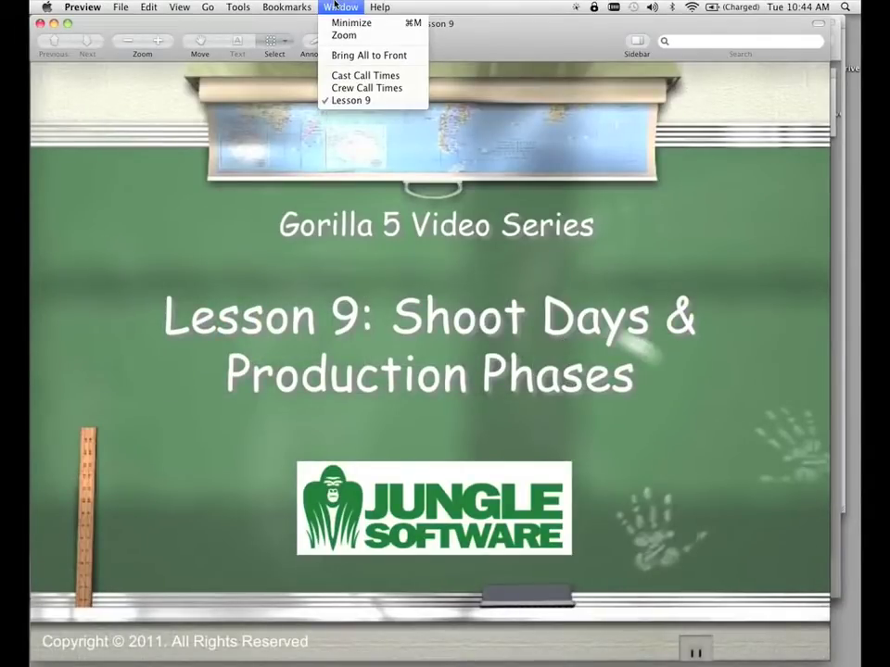
left_click(351, 87)
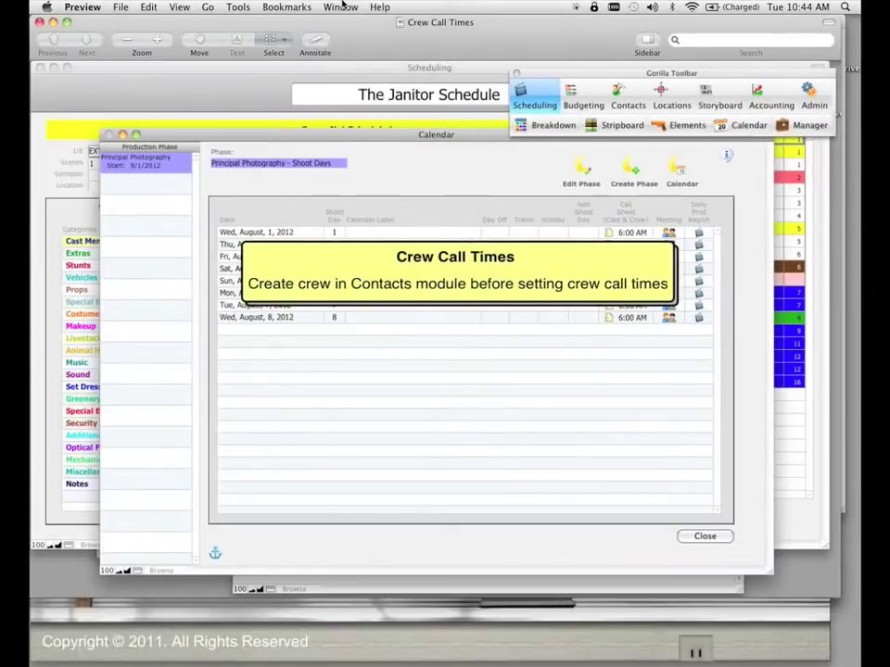
left_click(340, 6)
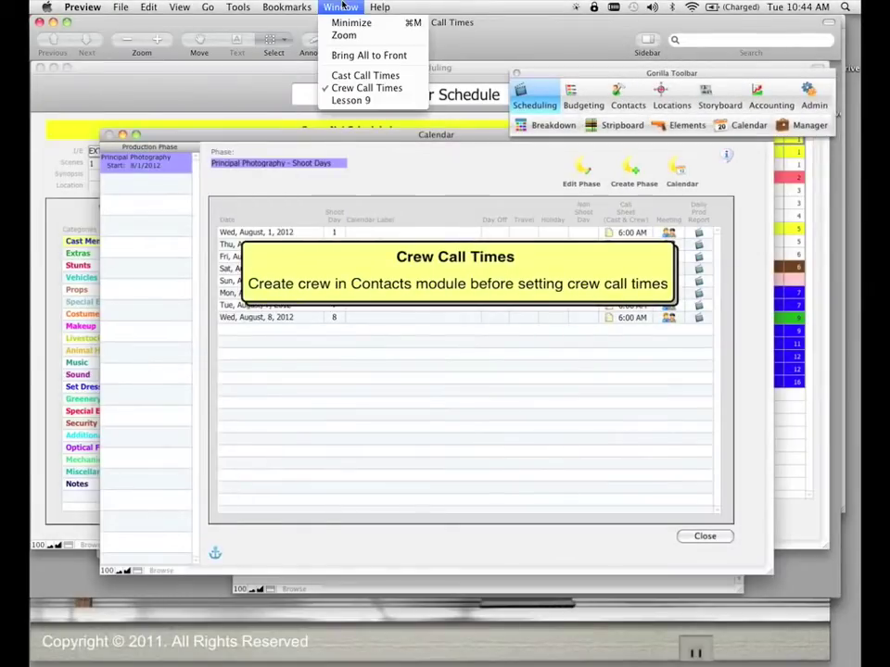
left_click(359, 75)
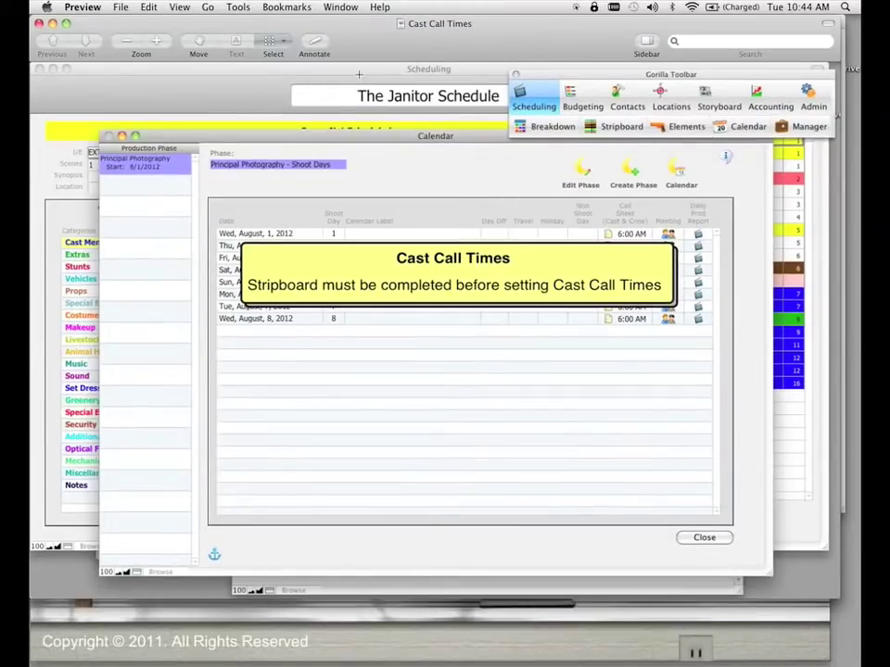